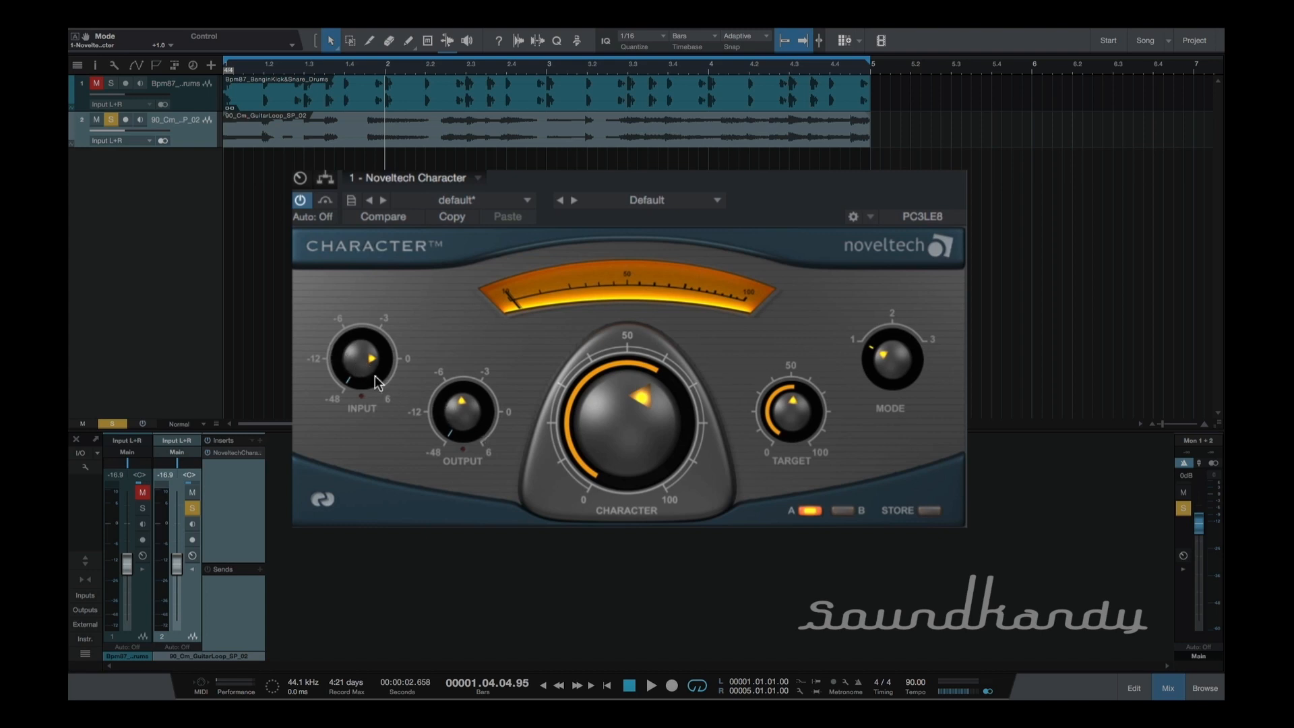
# Step: Examine the Fallback, Peak Hold and Peak Fallback options of the Character plugin's Input meter
pyautogui.rightClick(364, 362)
pyautogui.moveTo(379, 360)
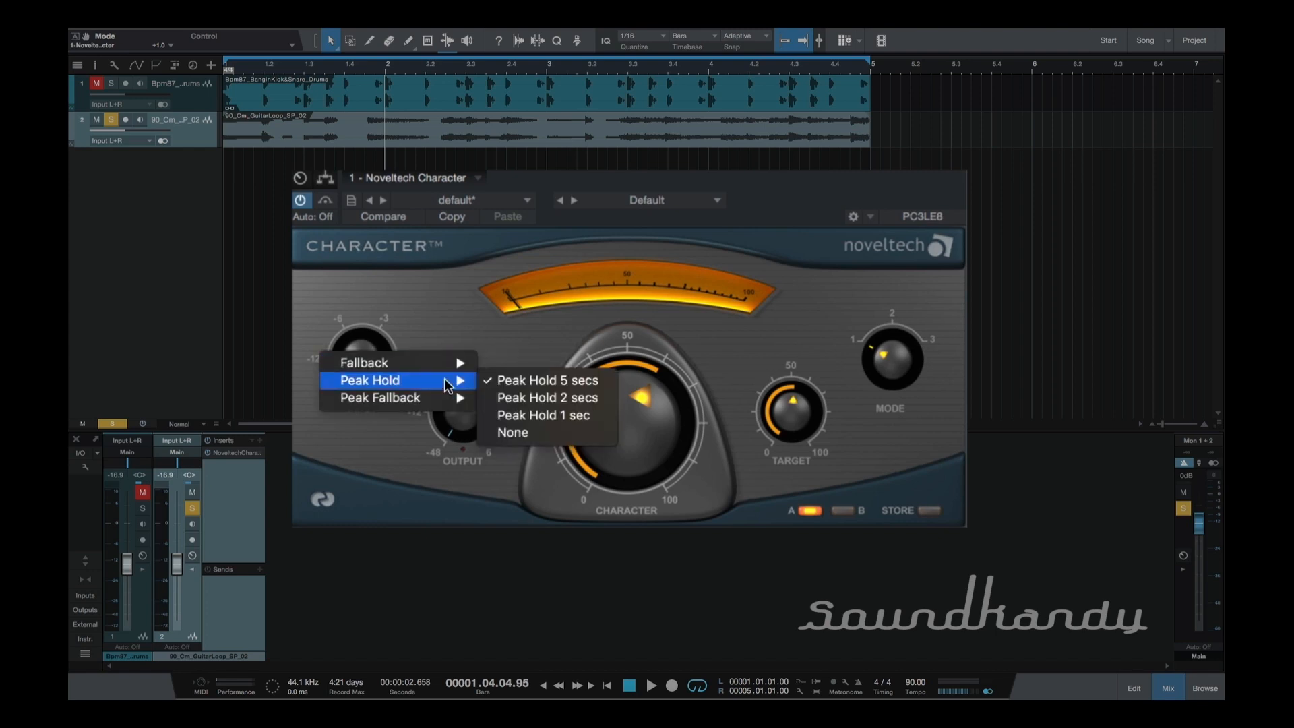
pyautogui.moveTo(446, 403)
pyautogui.moveTo(433, 365)
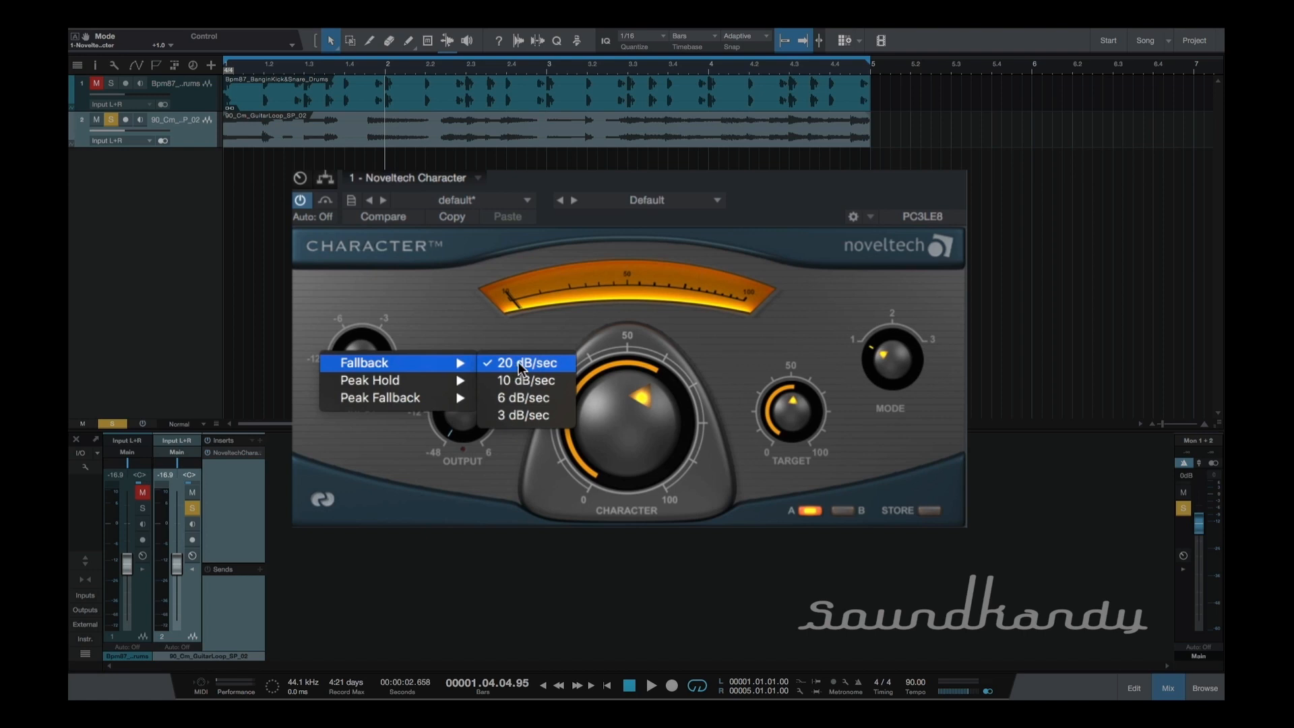
pyautogui.click(431, 324)
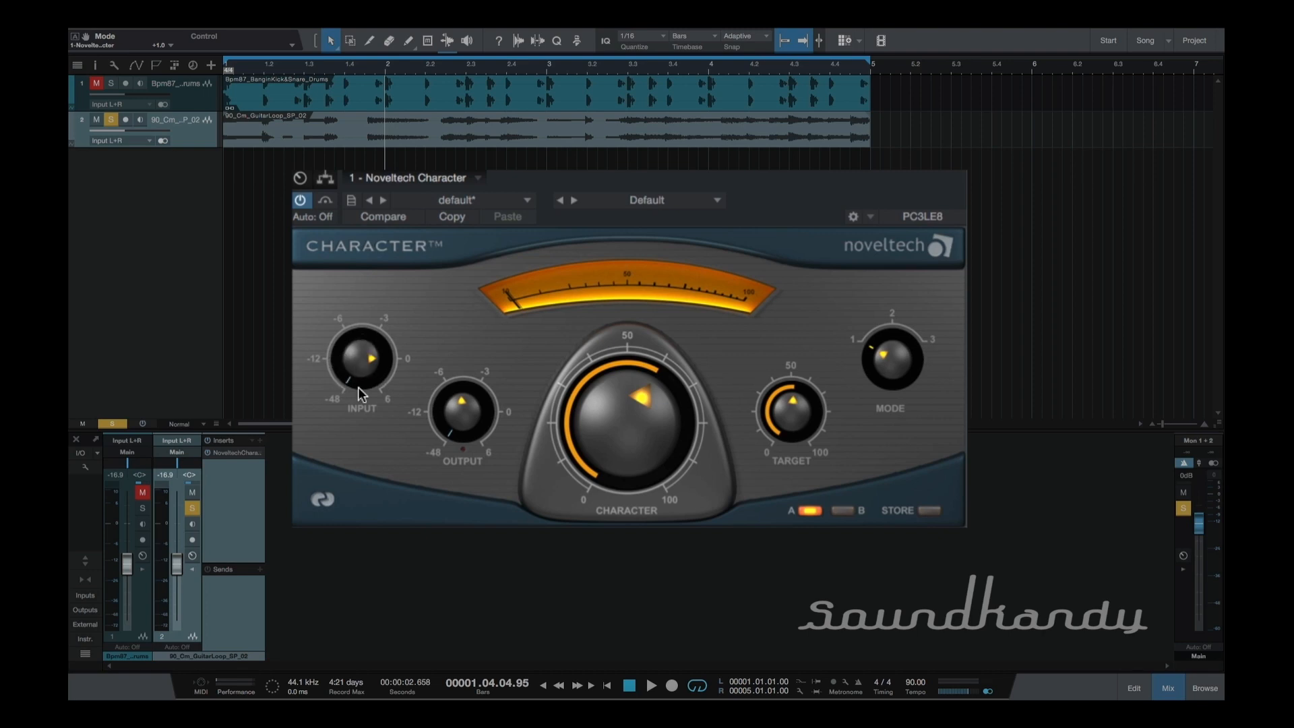
pyautogui.rightClick(360, 340)
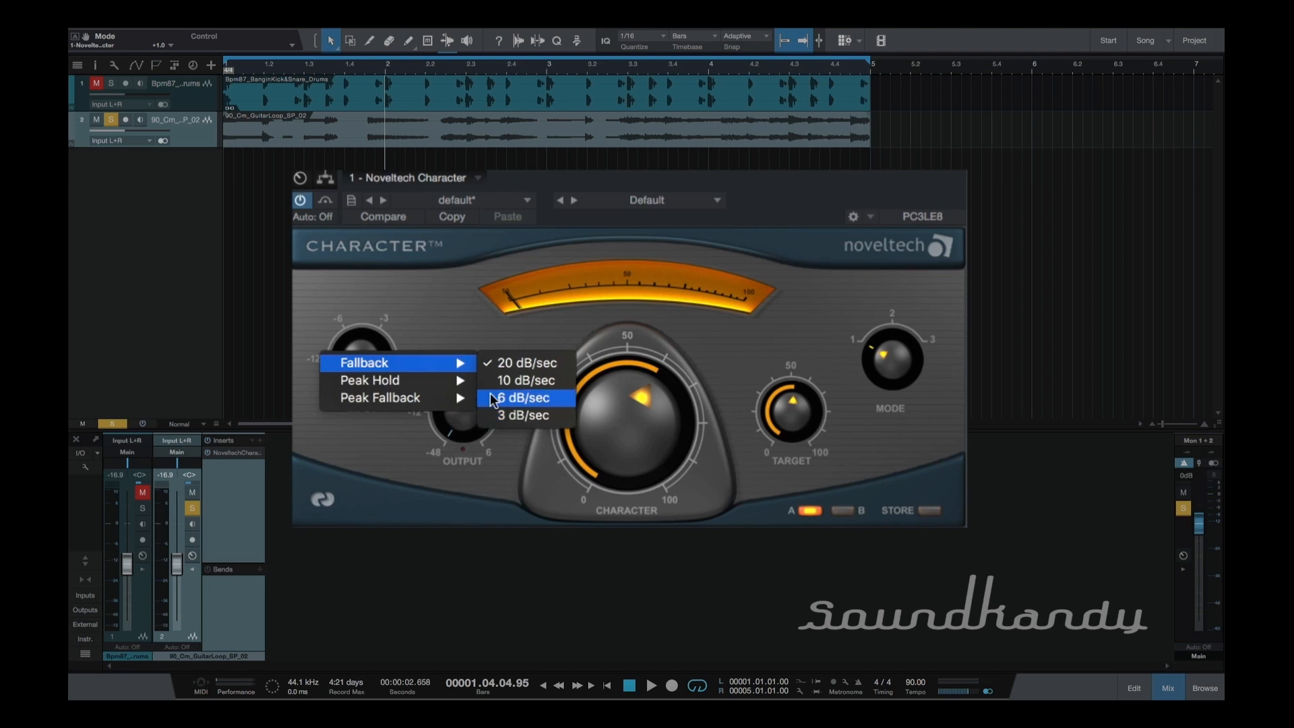
pyautogui.moveTo(408, 382)
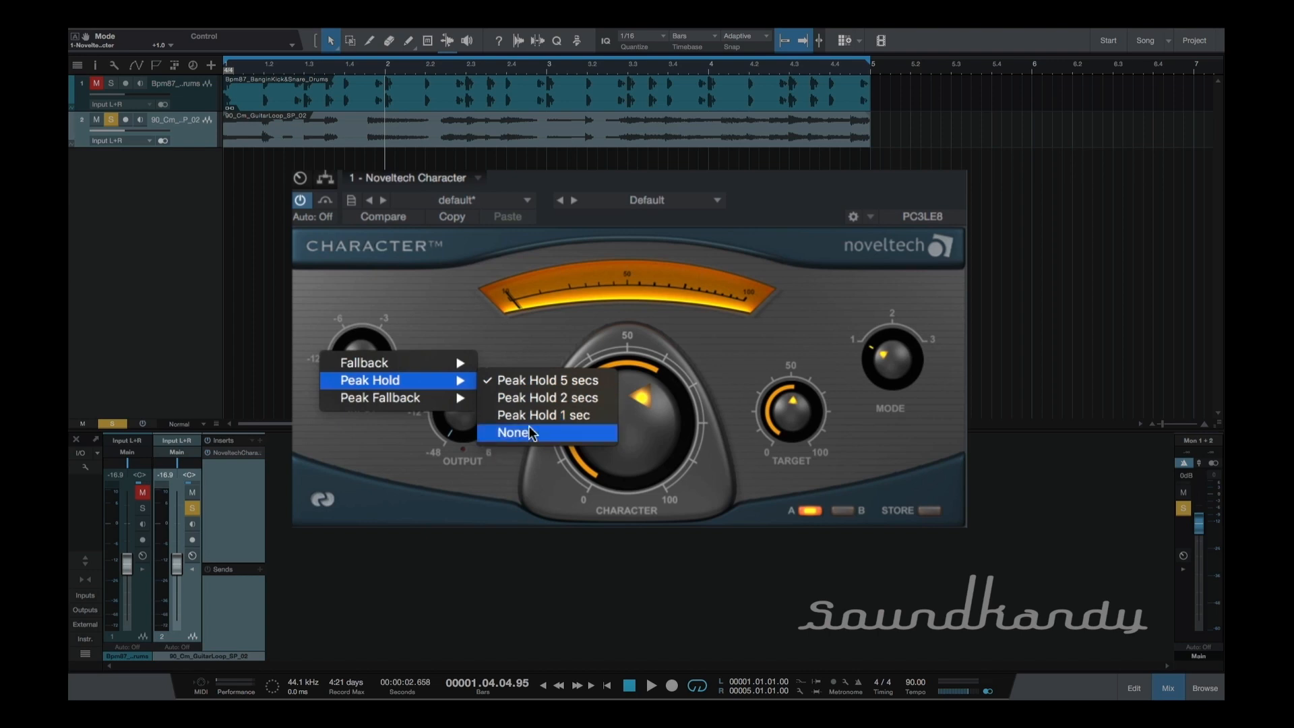
pyautogui.click(439, 309)
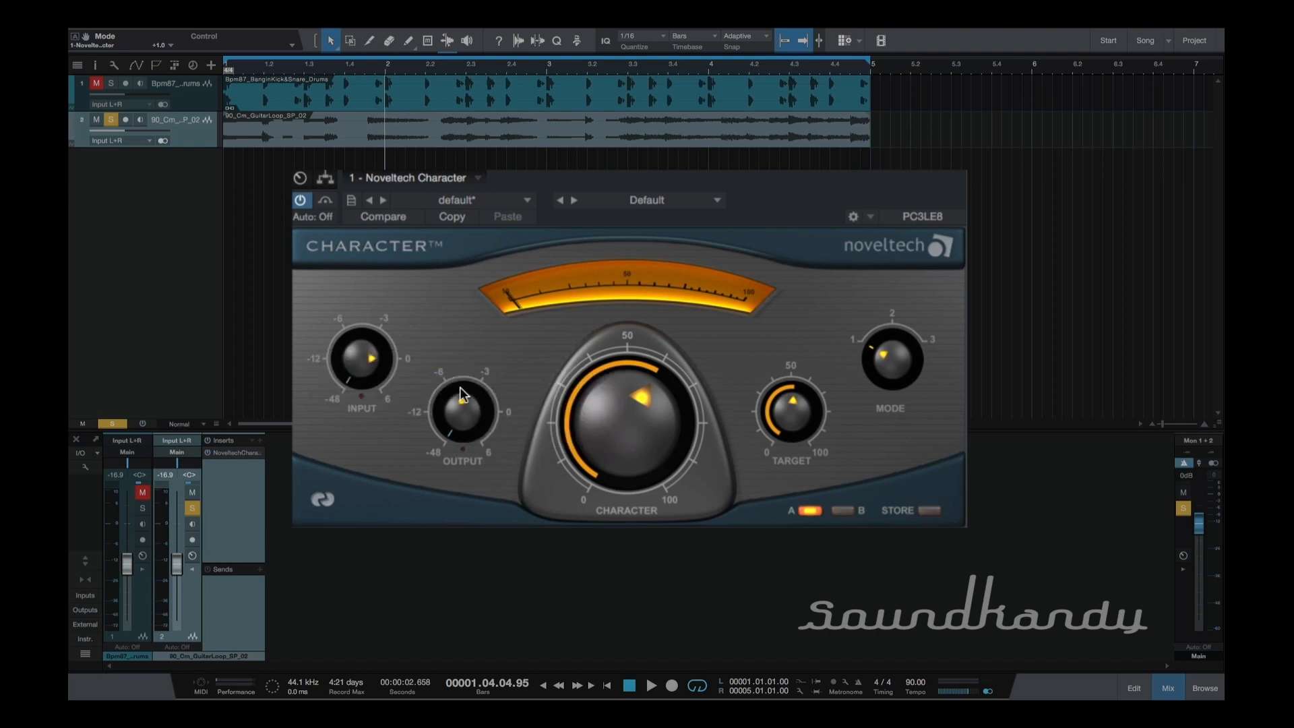
# Step: Examine the Fallback rate options of the Character plugin's Output meter
pyautogui.rightClick(463, 400)
pyautogui.moveTo(497, 416)
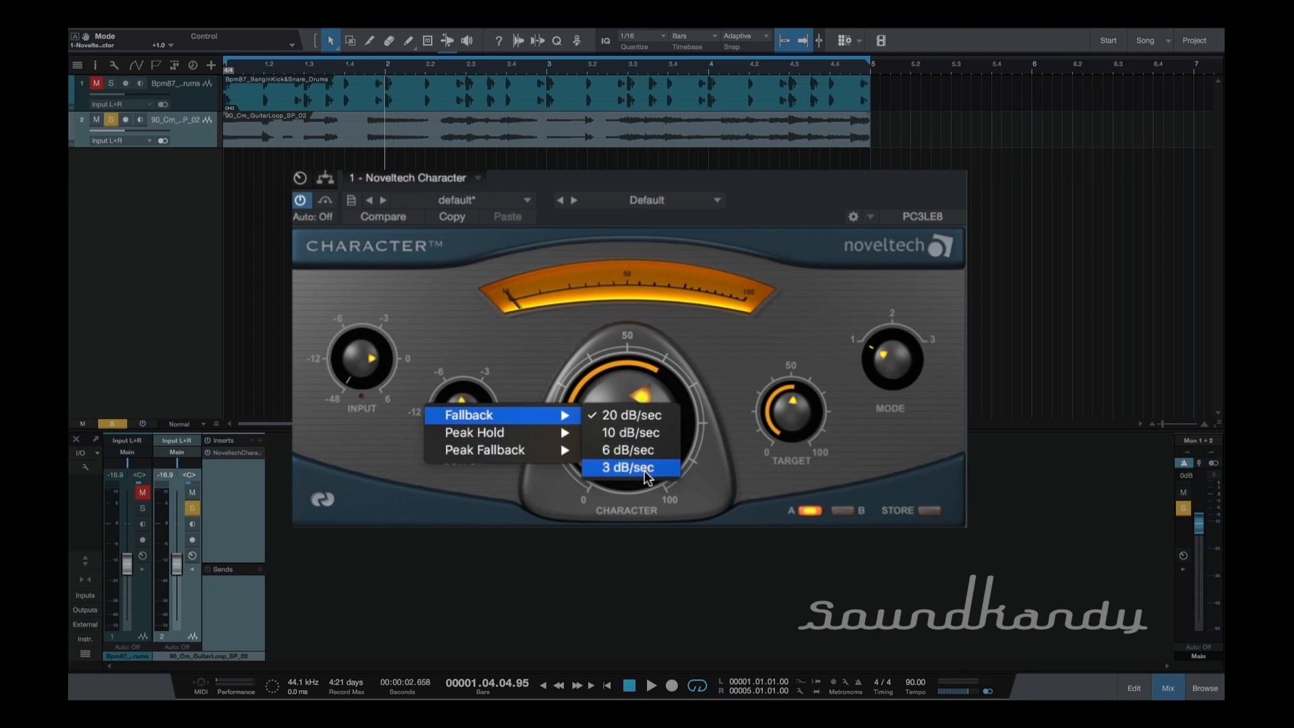
pyautogui.click(448, 342)
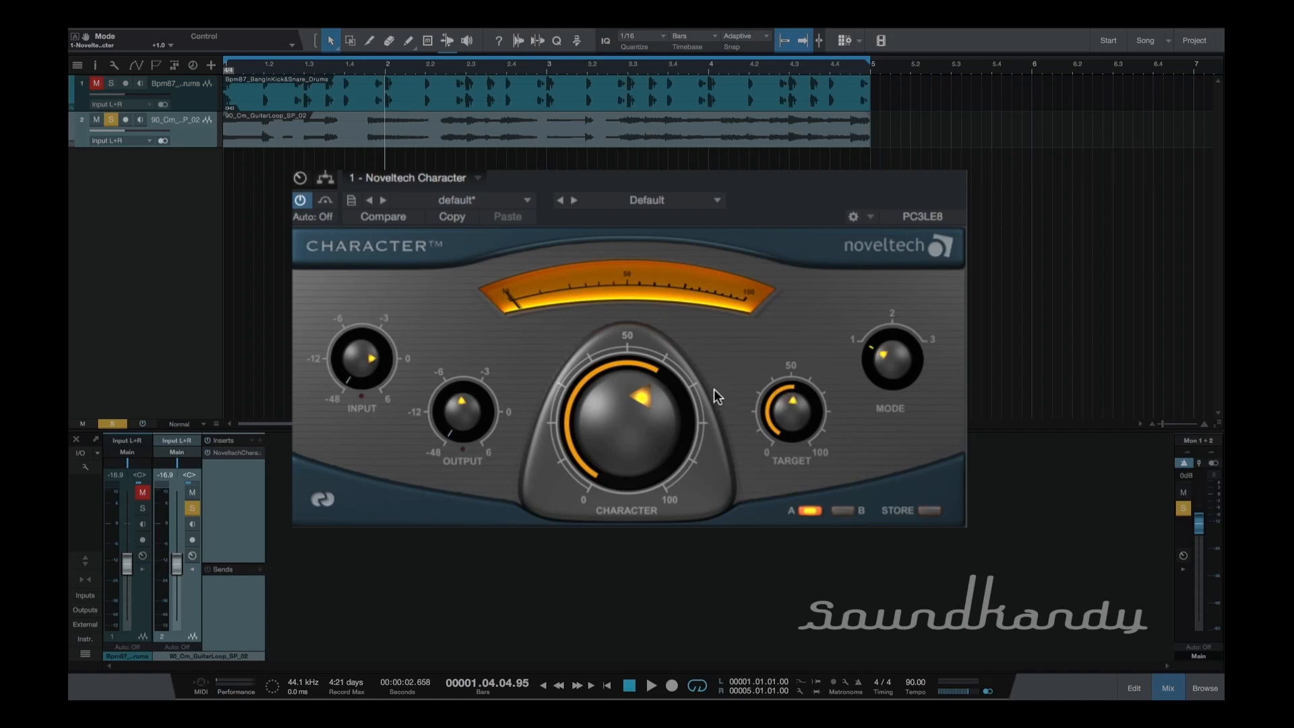
# Step: Audition the soloed guitar loop through the Character plugin and look through its preset list
pyautogui.press('KP_Subtract')
pyautogui.press('space')
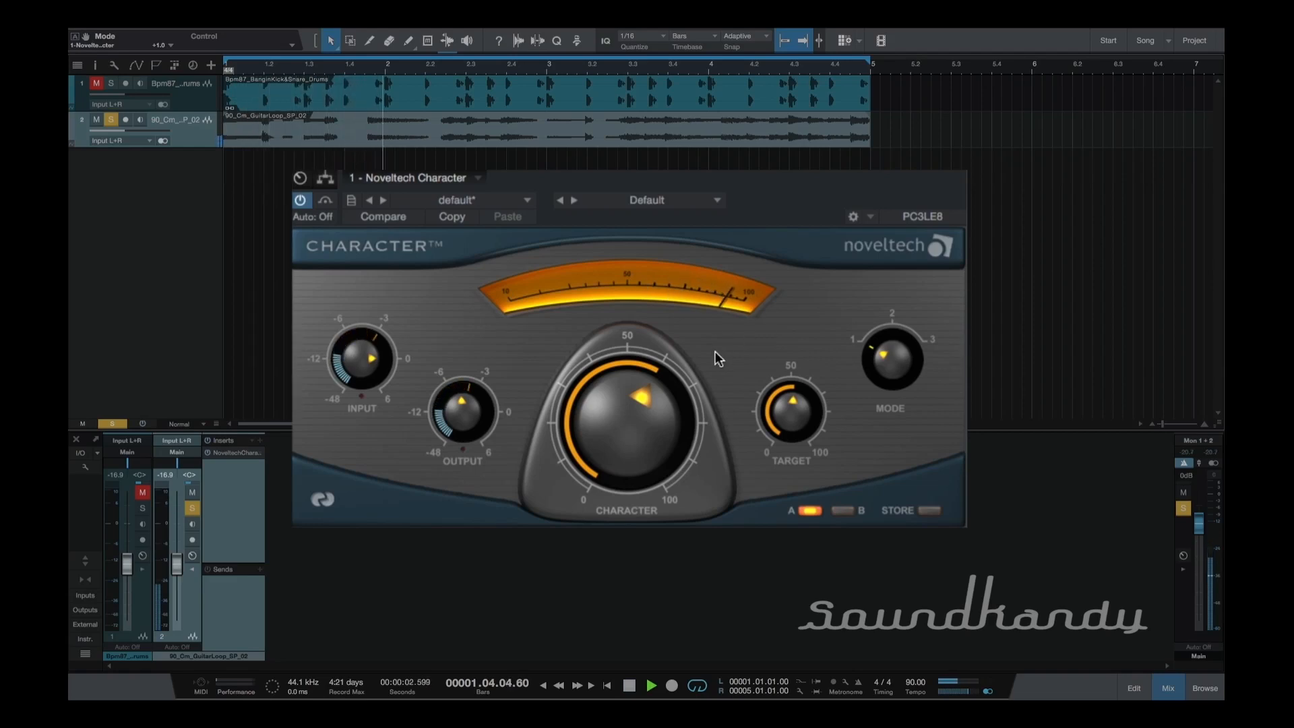
pyautogui.press('space')
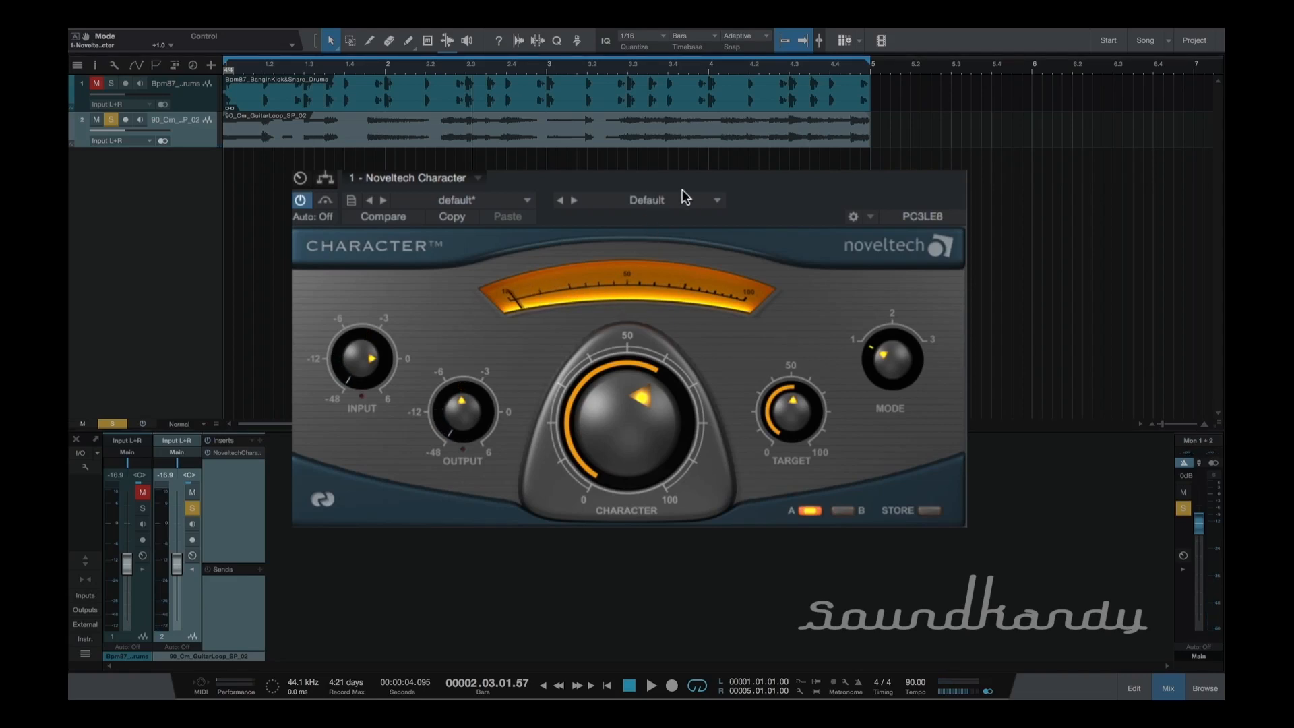
pyautogui.click(716, 201)
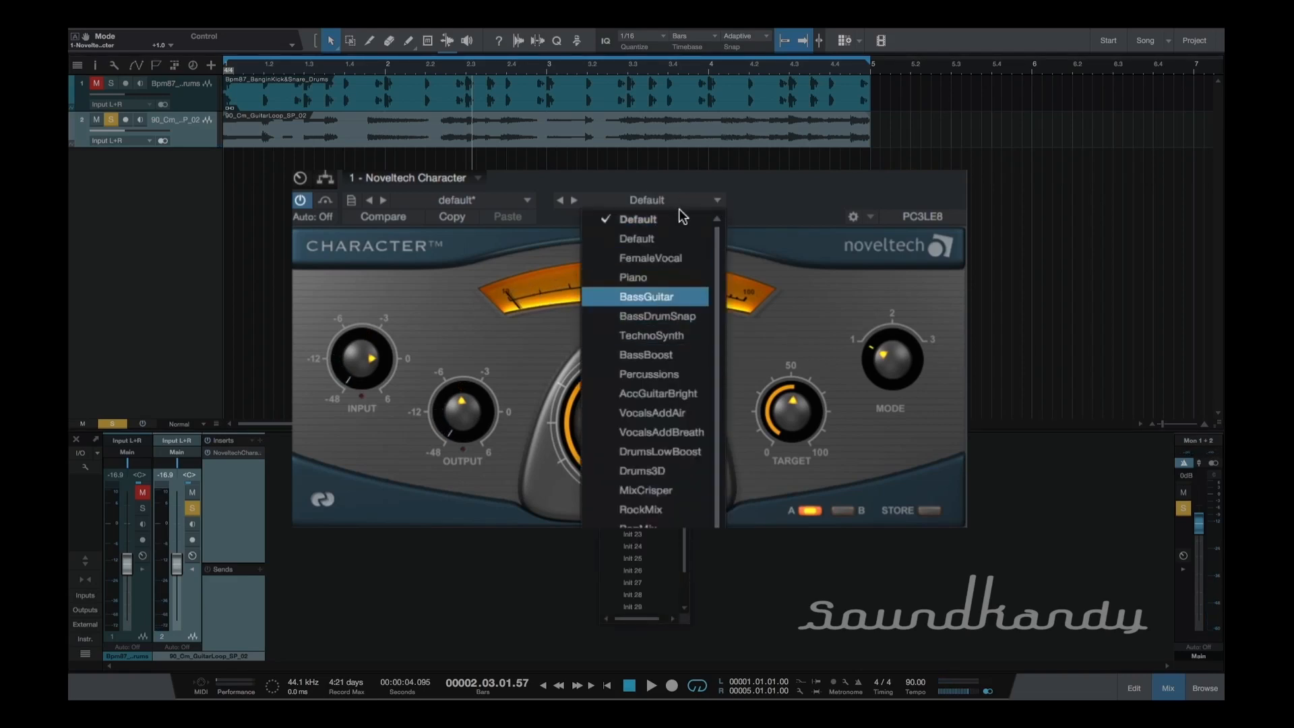
pyautogui.click(799, 185)
pyautogui.press('space')
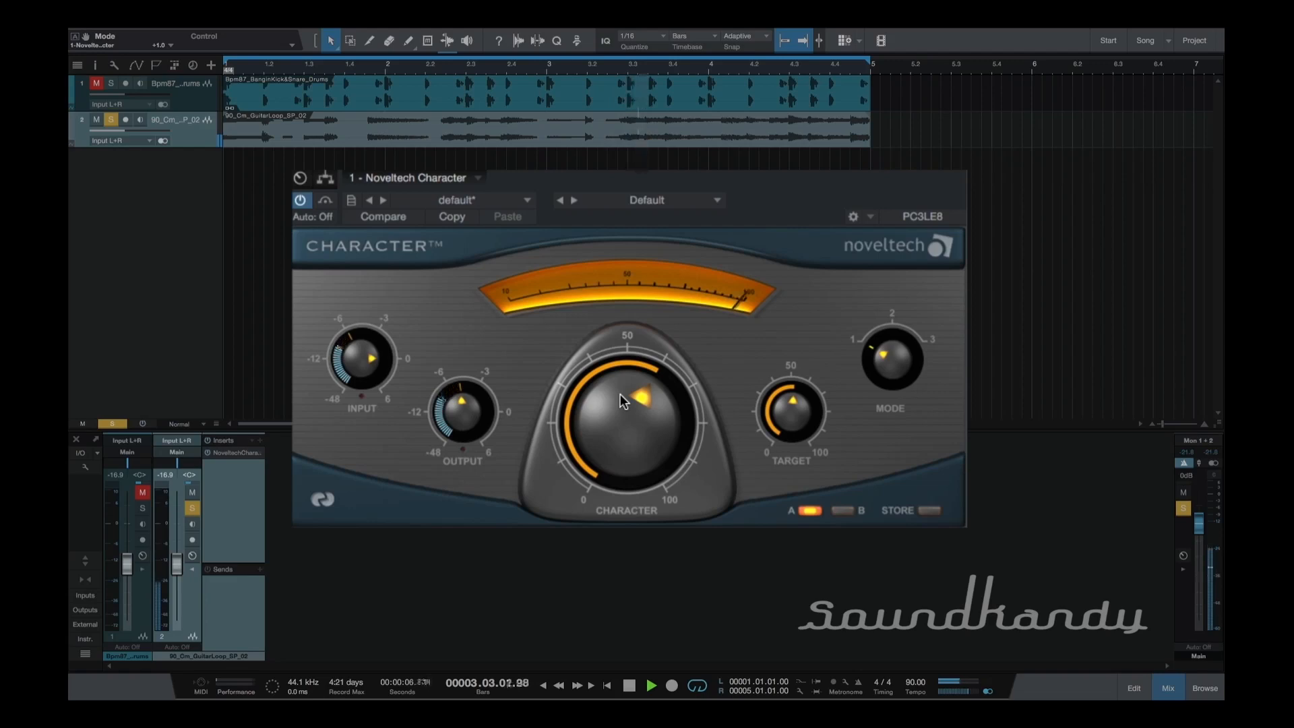
pyautogui.press('space')
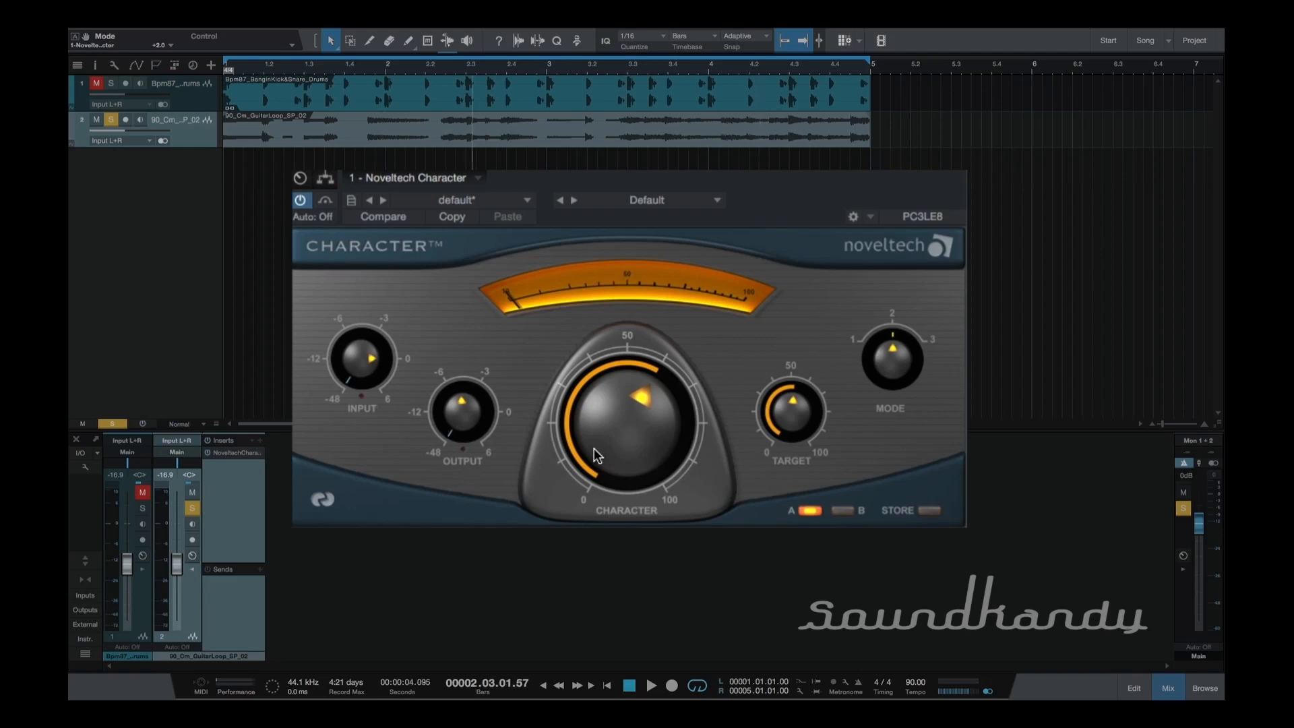
# Step: Play the guitar loop and try Character at 10.8 and 100, with Target raised to about 80
pyautogui.press('KP_0')
pyautogui.press('space')
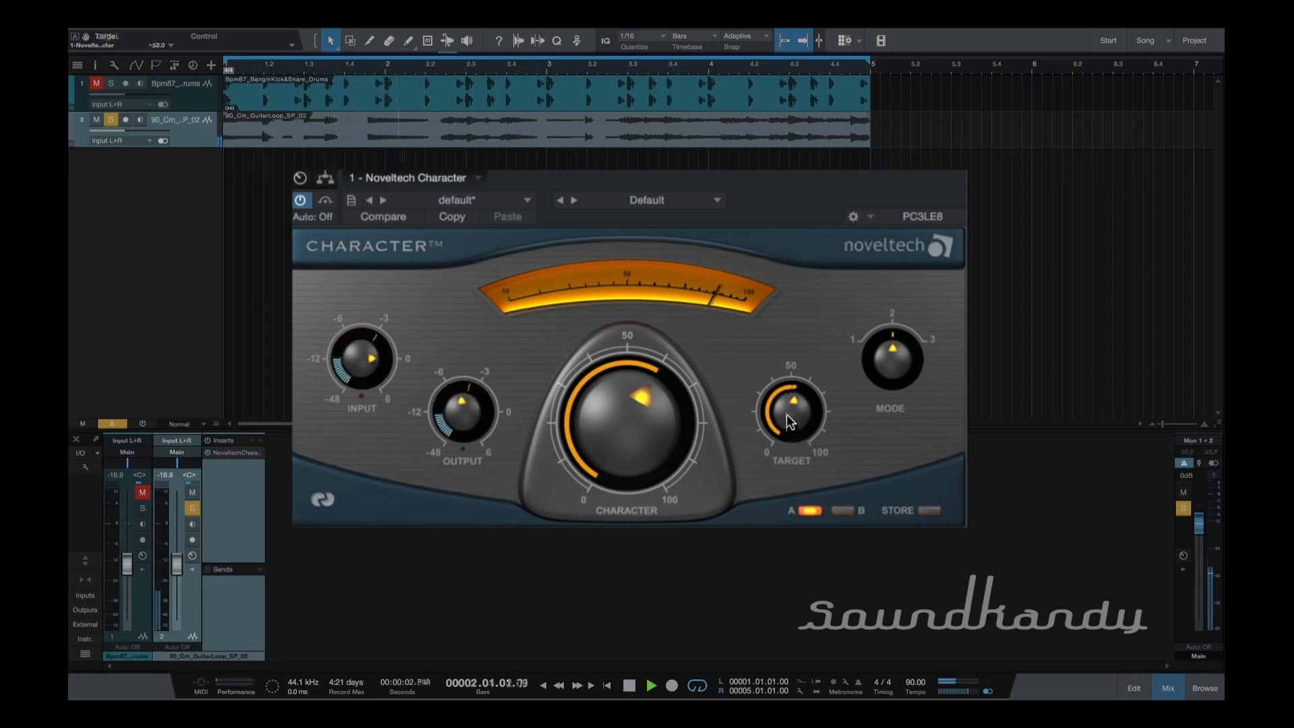
pyautogui.moveTo(608, 425); pyautogui.dragTo(647, 514)
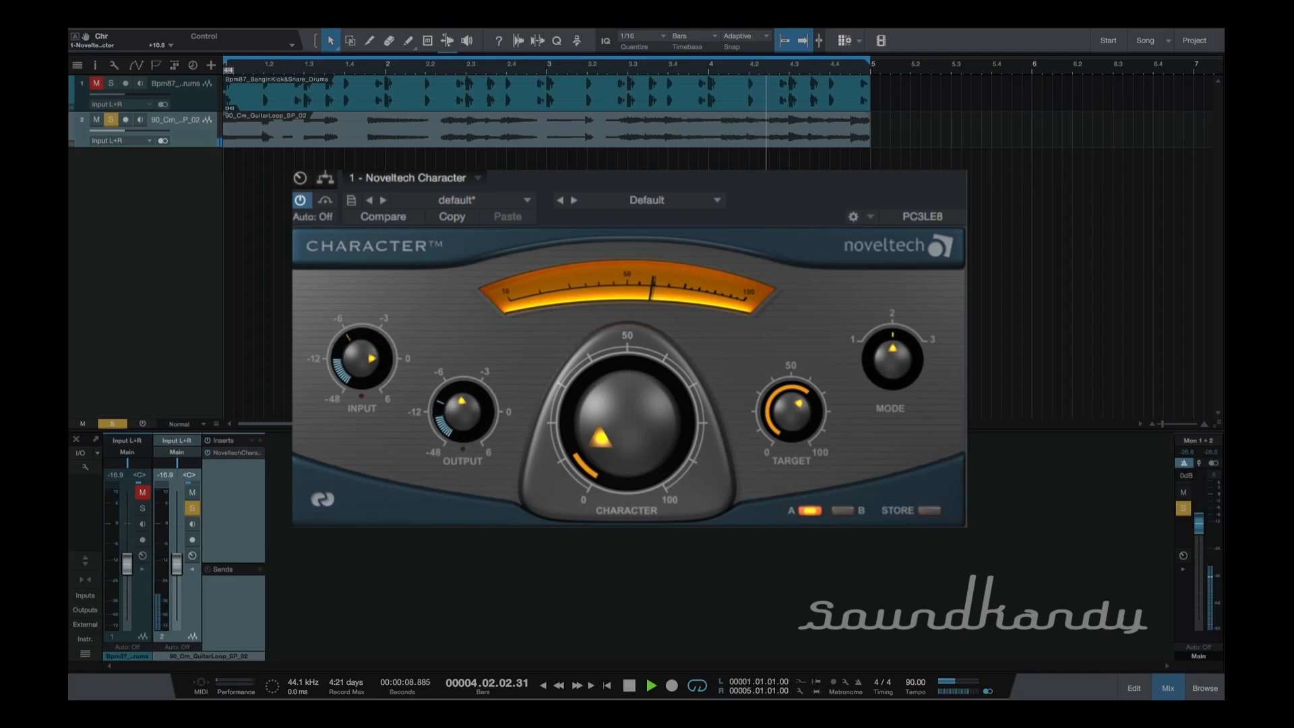
pyautogui.moveTo(631, 452); pyautogui.dragTo(590, 267)
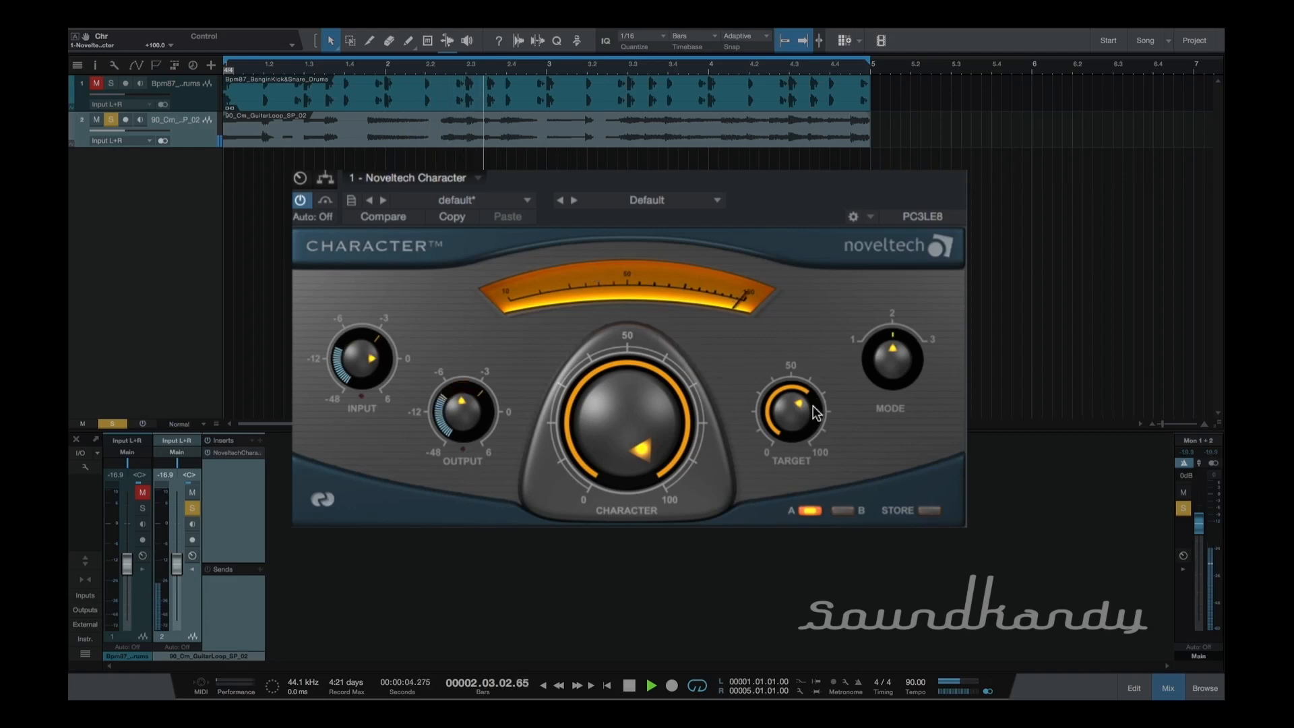
pyautogui.moveTo(790, 404); pyautogui.dragTo(774, 361)
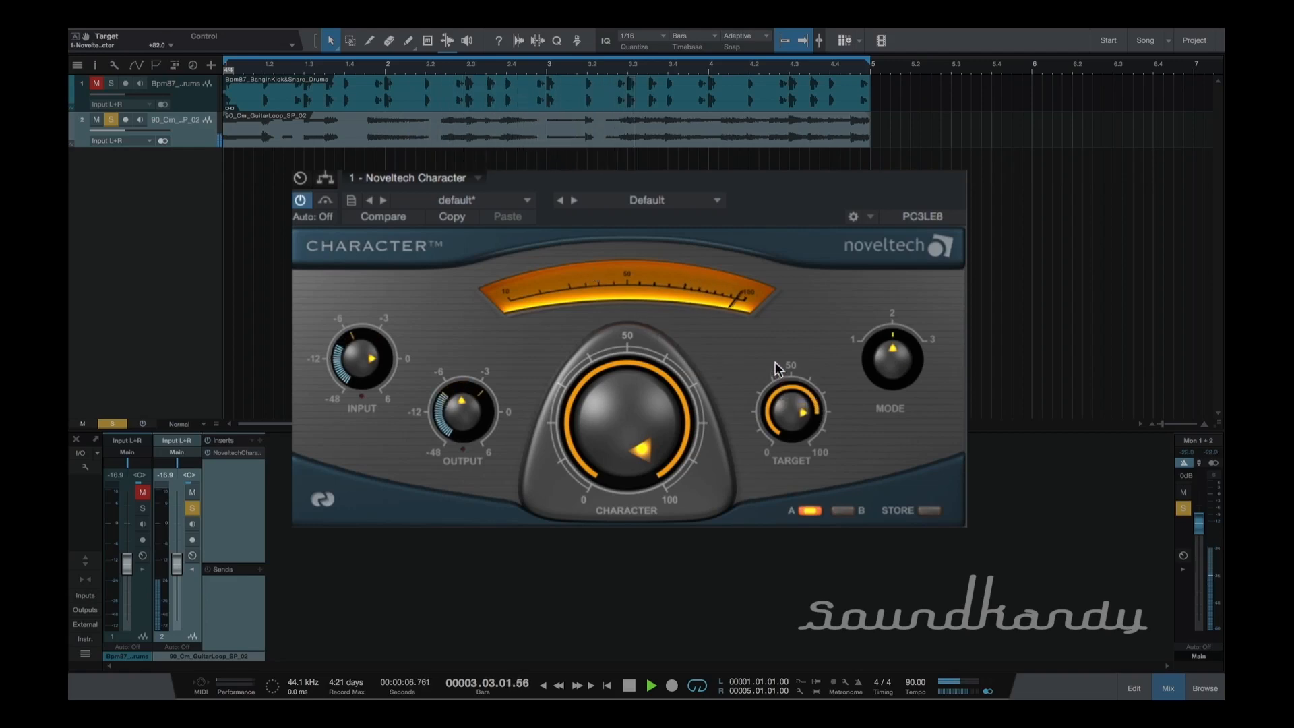
# Step: Compare the processed and dry guitar sound by bypassing and re-enabling the Character plugin twice
pyautogui.click(325, 195)
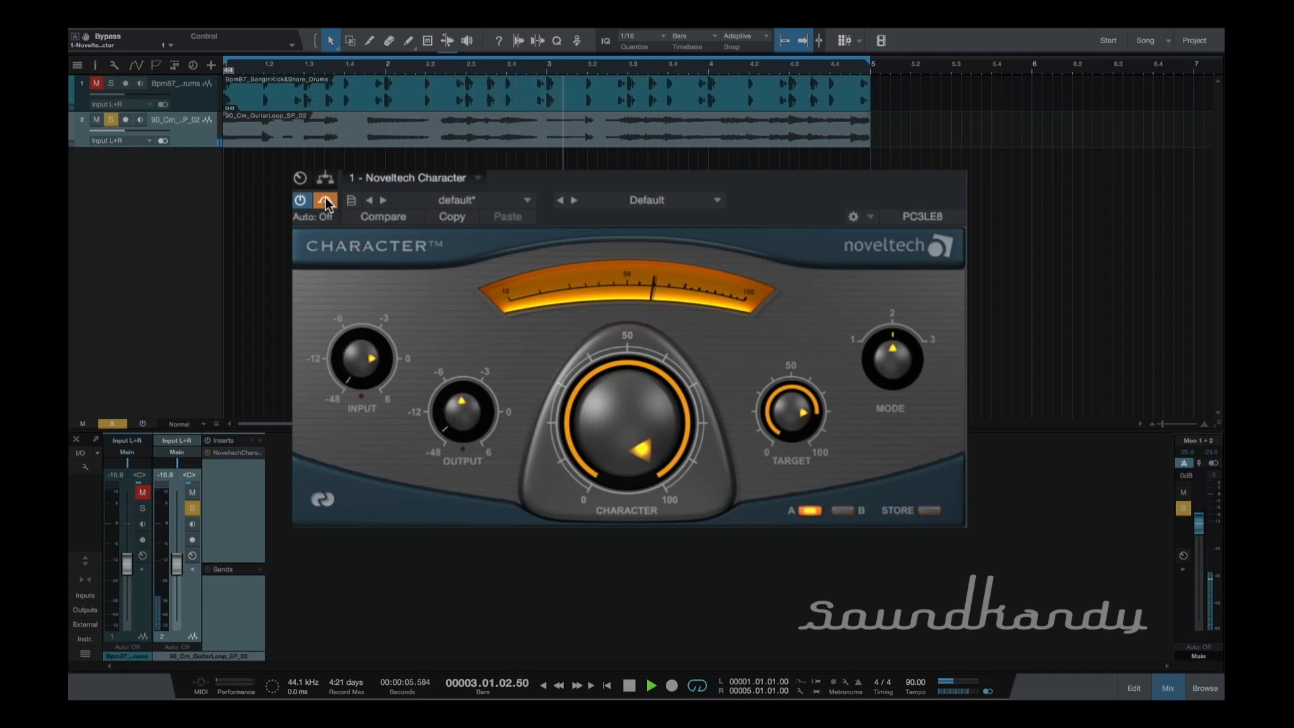
pyautogui.click(325, 200)
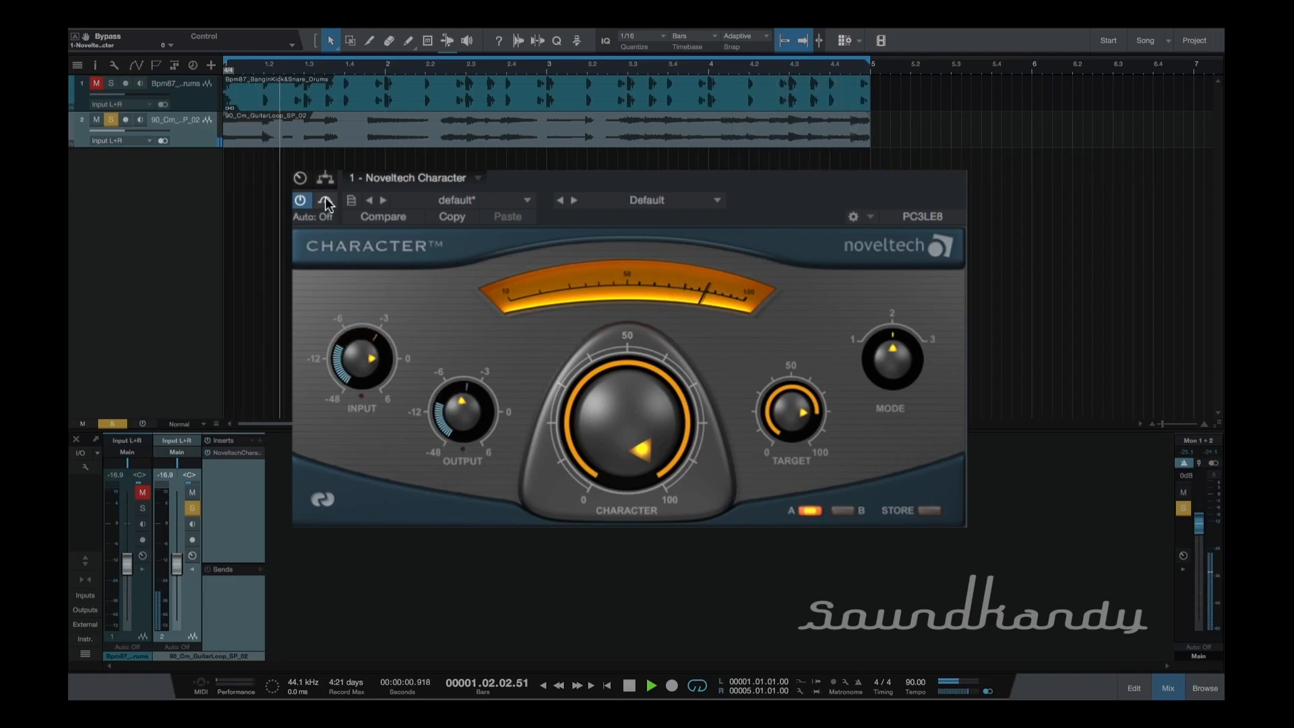
pyautogui.click(324, 200)
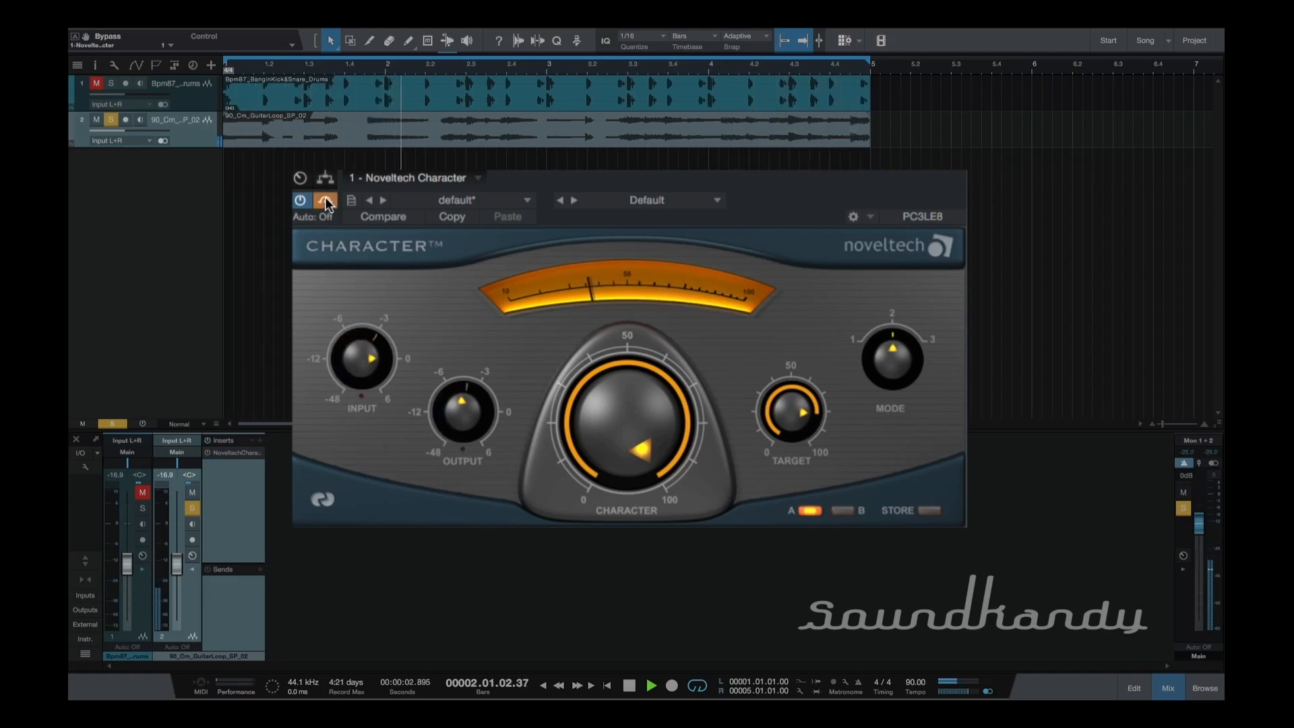
pyautogui.click(325, 199)
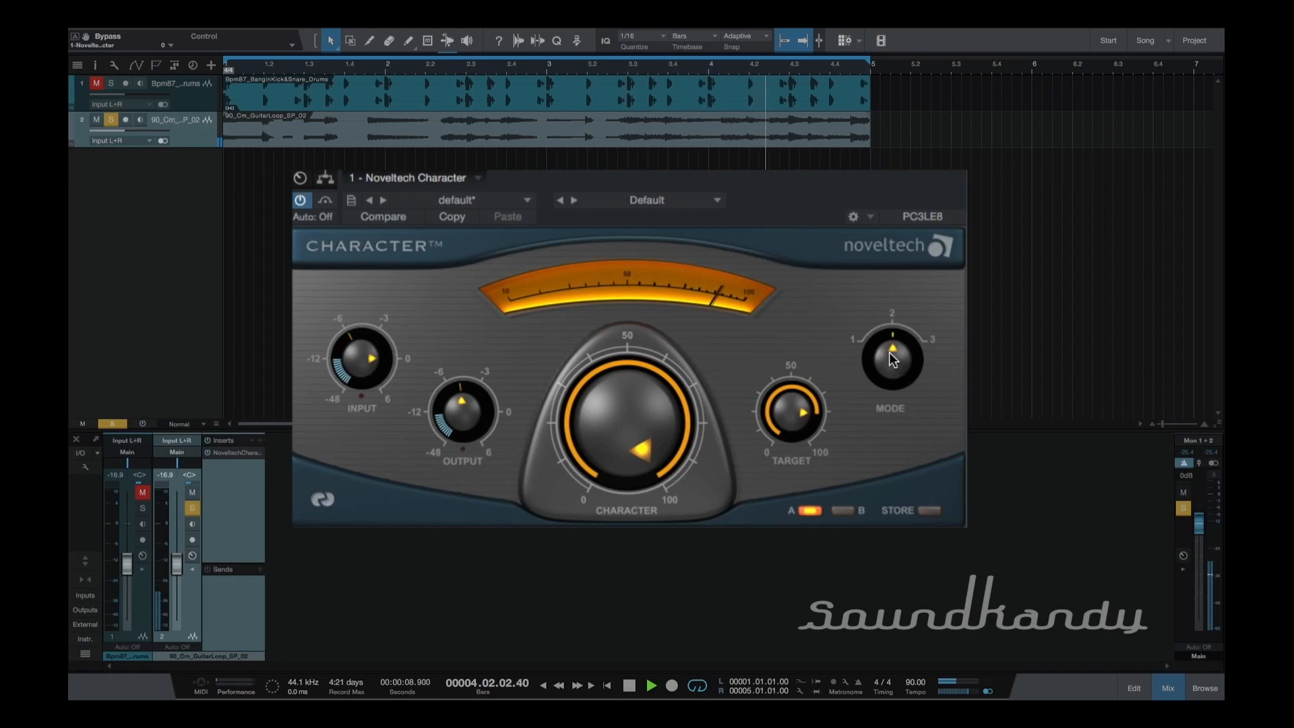
# Step: Switch Mode to 1 and try lower settings, bringing Character to about 11 and Target to about 24
pyautogui.moveTo(891, 359); pyautogui.dragTo(873, 391)
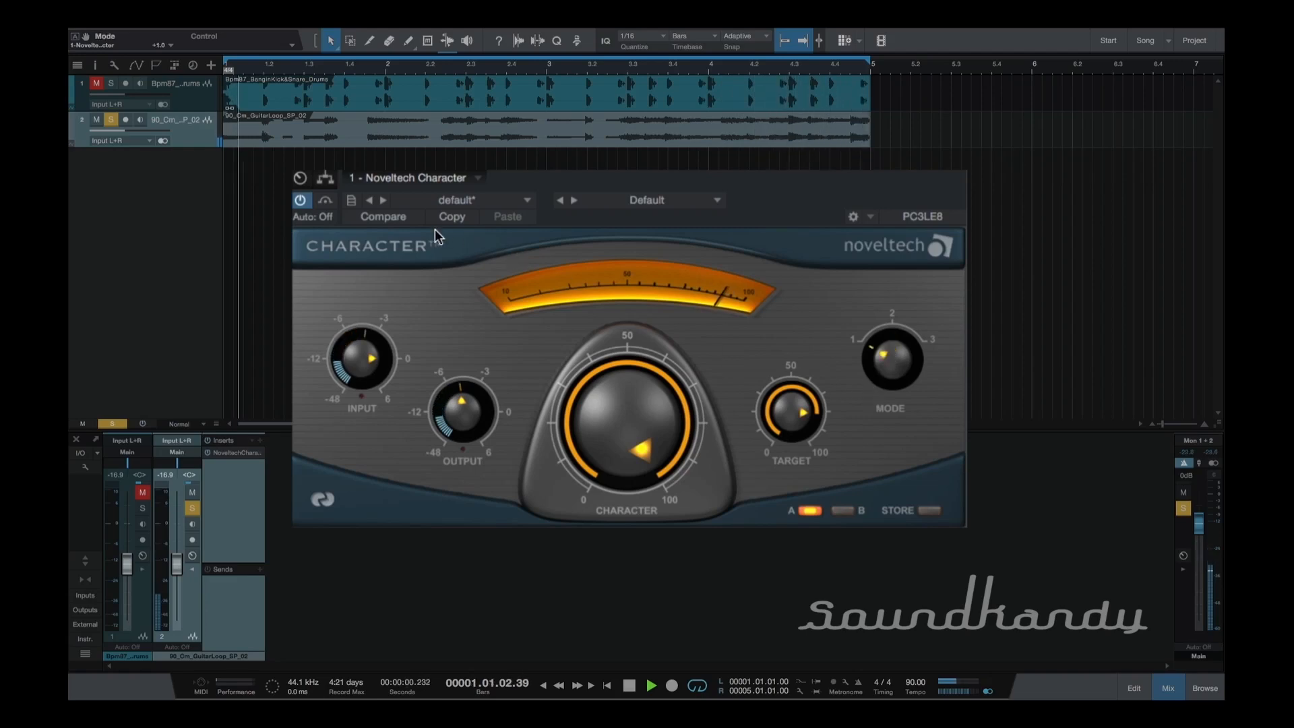
pyautogui.moveTo(616, 408); pyautogui.dragTo(643, 489)
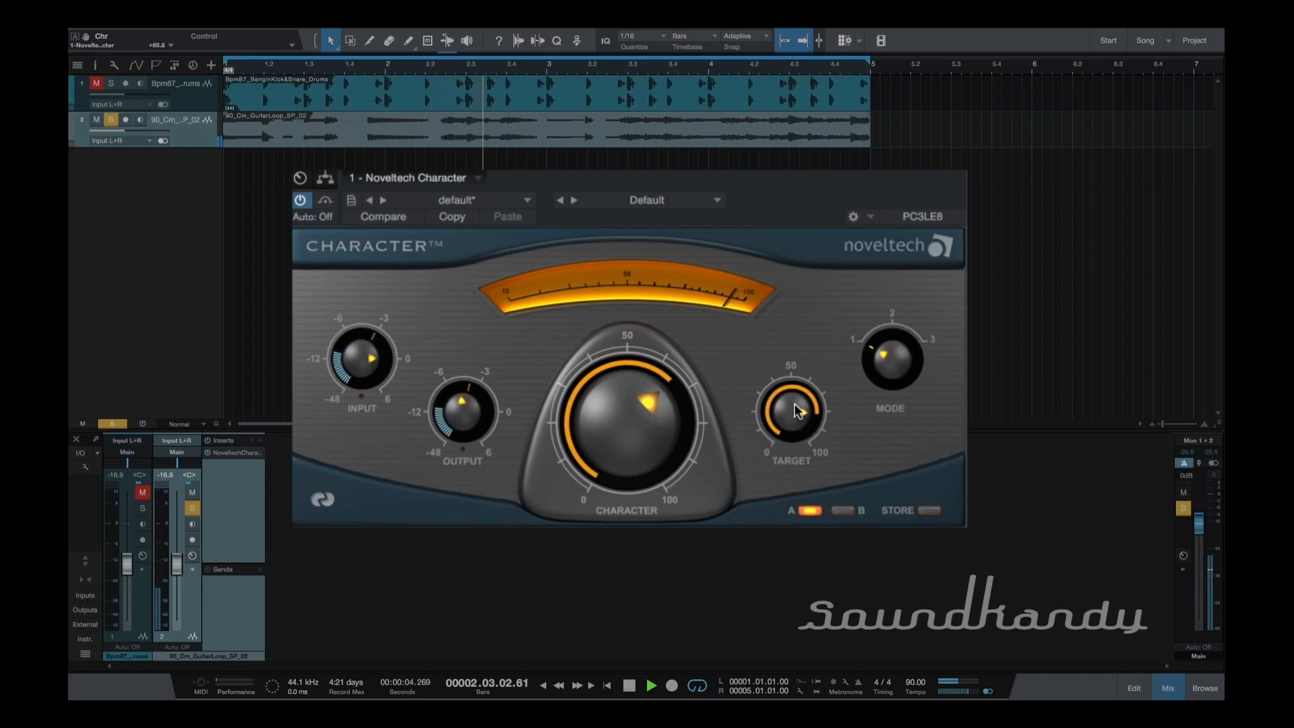
pyautogui.moveTo(791, 423); pyautogui.dragTo(791, 438)
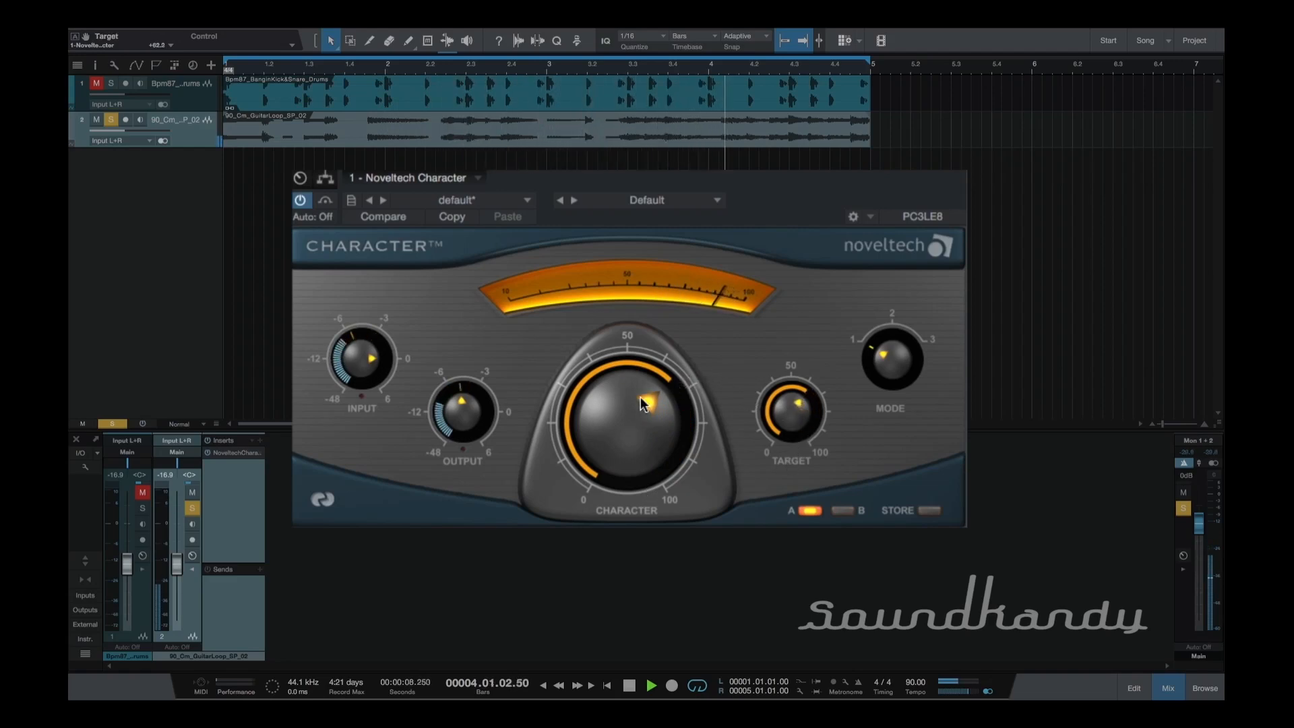
pyautogui.moveTo(617, 434); pyautogui.dragTo(653, 523)
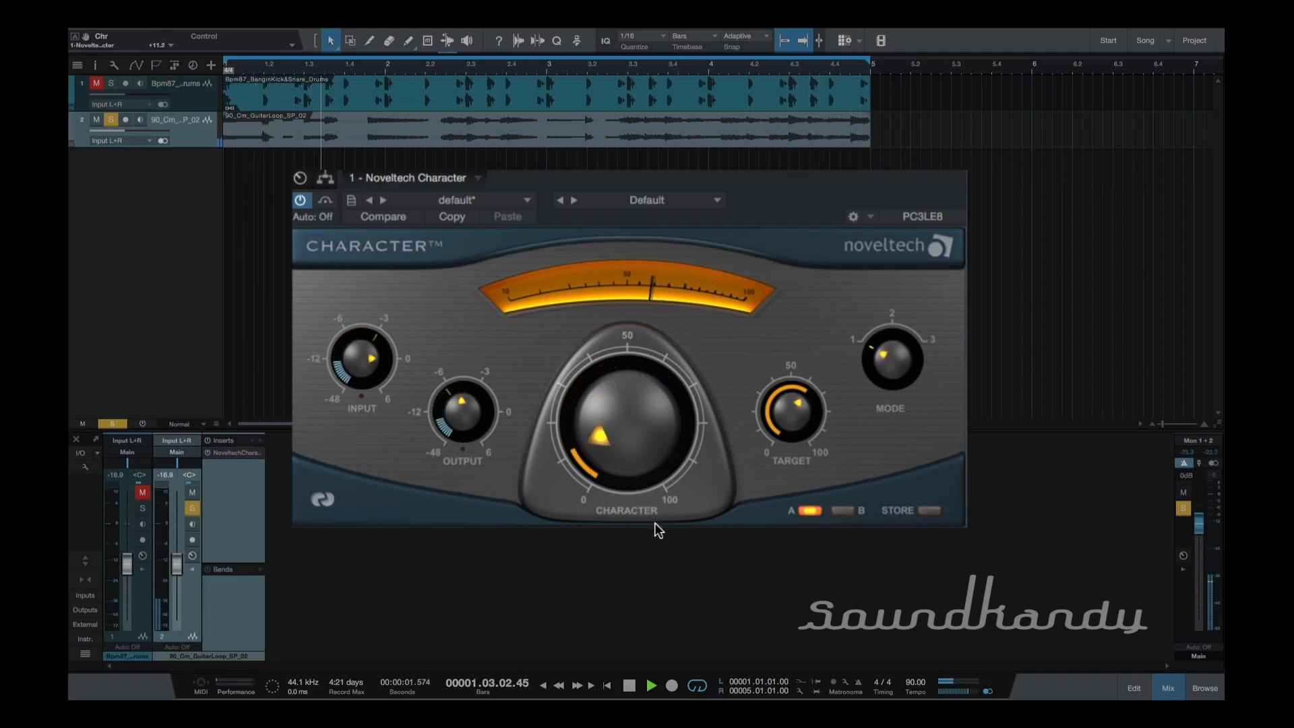
pyautogui.moveTo(775, 417); pyautogui.dragTo(778, 458)
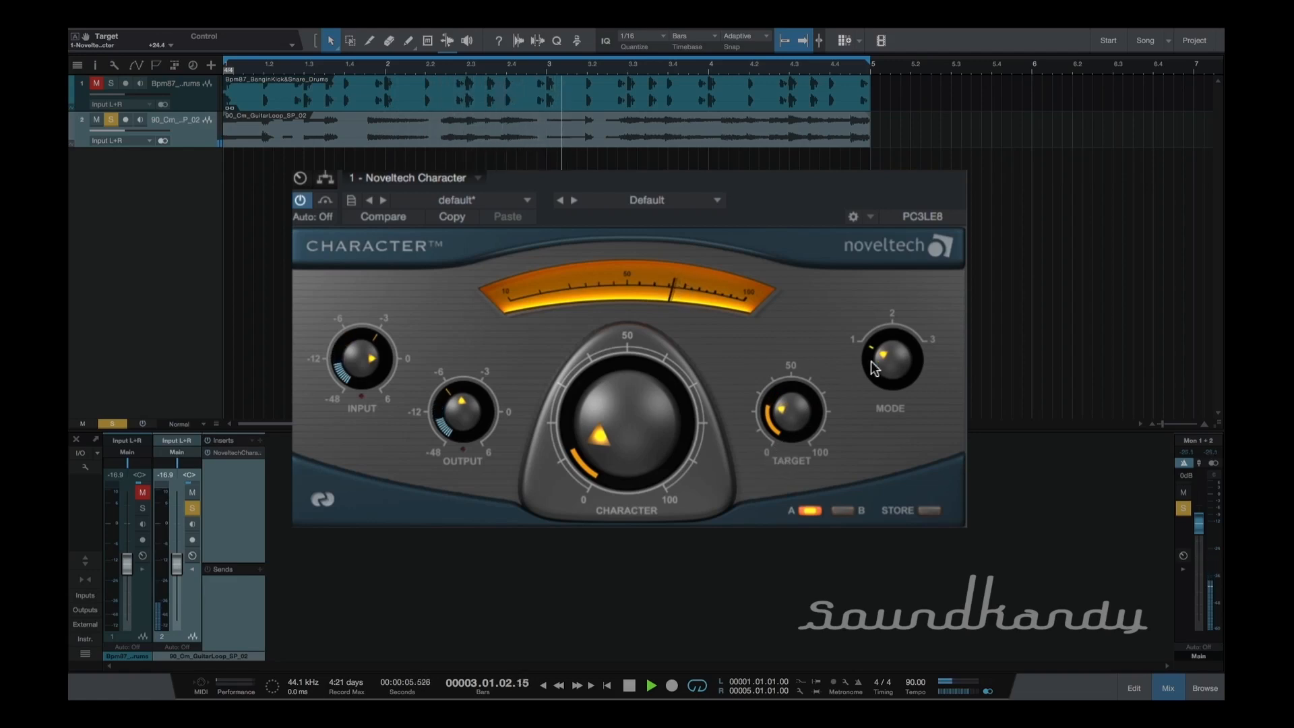
# Step: Switch Mode to 3 and raise Character to about 77 while the guitar loop plays
pyautogui.moveTo(886, 349); pyautogui.dragTo(881, 341)
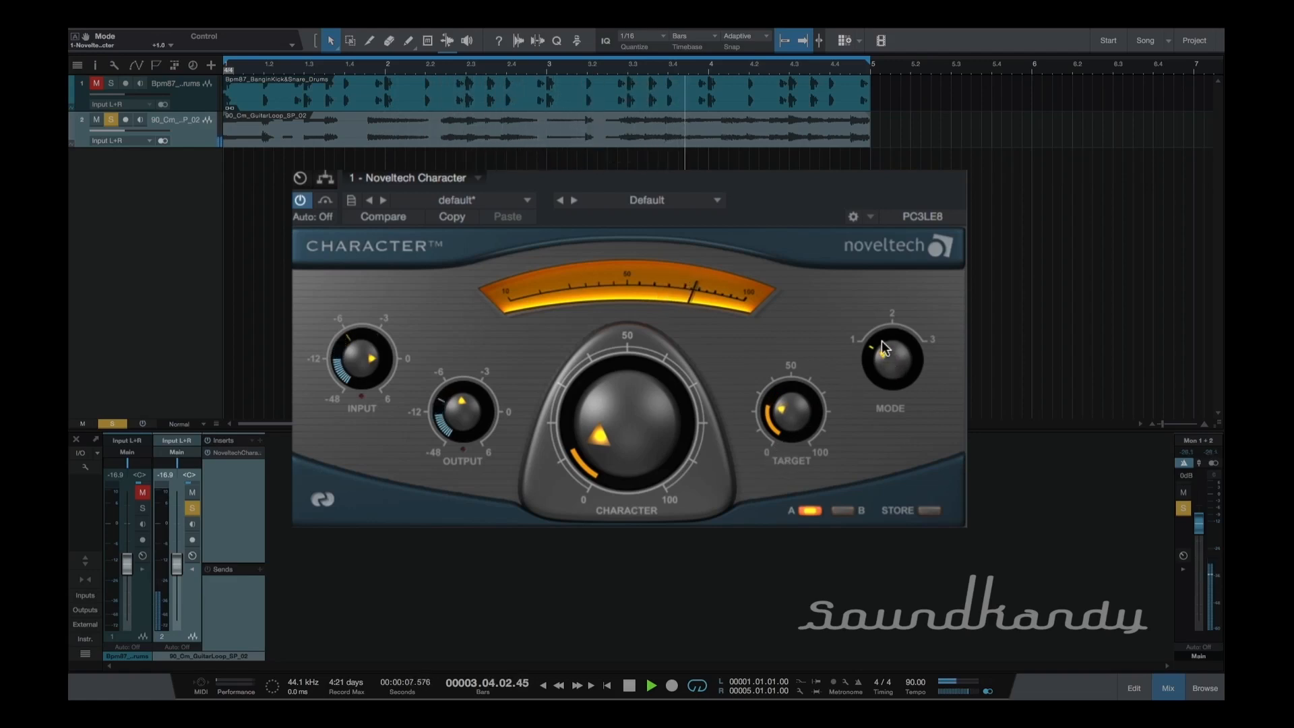
pyautogui.moveTo(877, 285); pyautogui.dragTo(875, 220)
pyautogui.moveTo(632, 444); pyautogui.dragTo(603, 329)
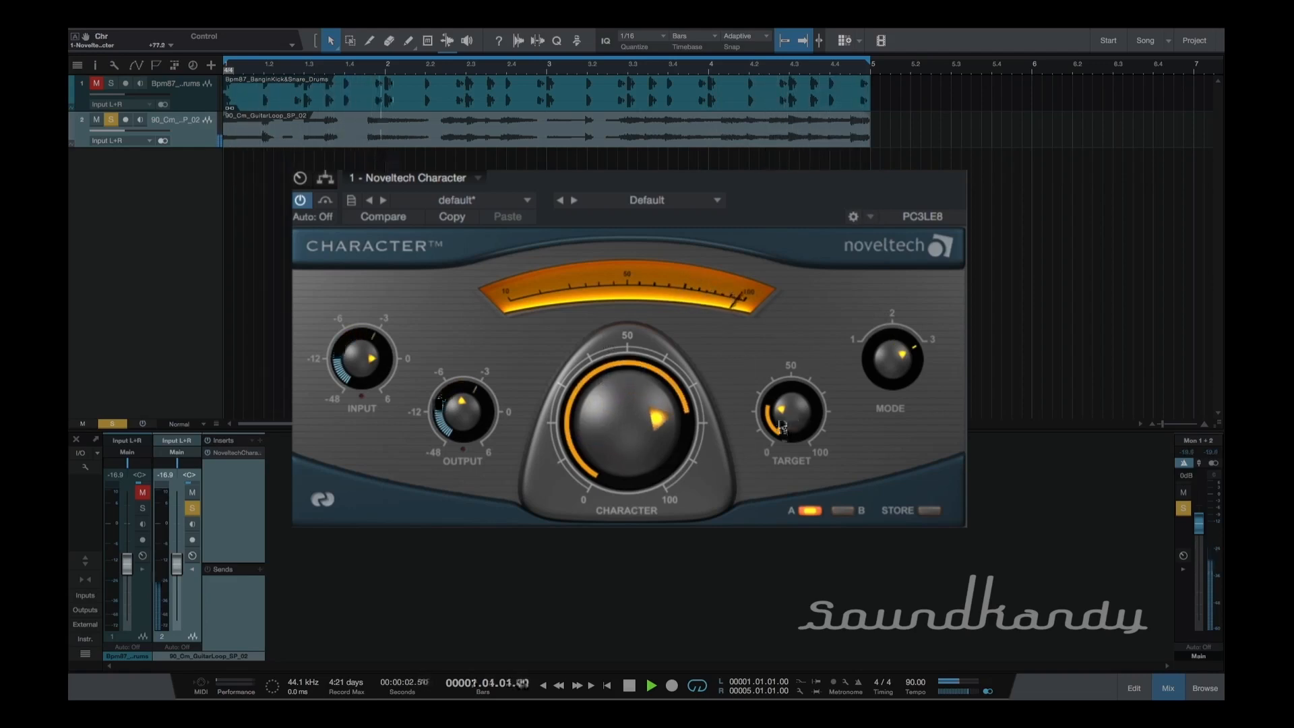
# Step: Readjust the Target frequency slightly and lower Character to about 25
pyautogui.moveTo(775, 394)
pyautogui.mouseDown()
pyautogui.moveTo(770, 322)
pyautogui.moveTo(774, 398)
pyautogui.mouseUp()
pyautogui.moveTo(592, 387); pyautogui.dragTo(622, 487)
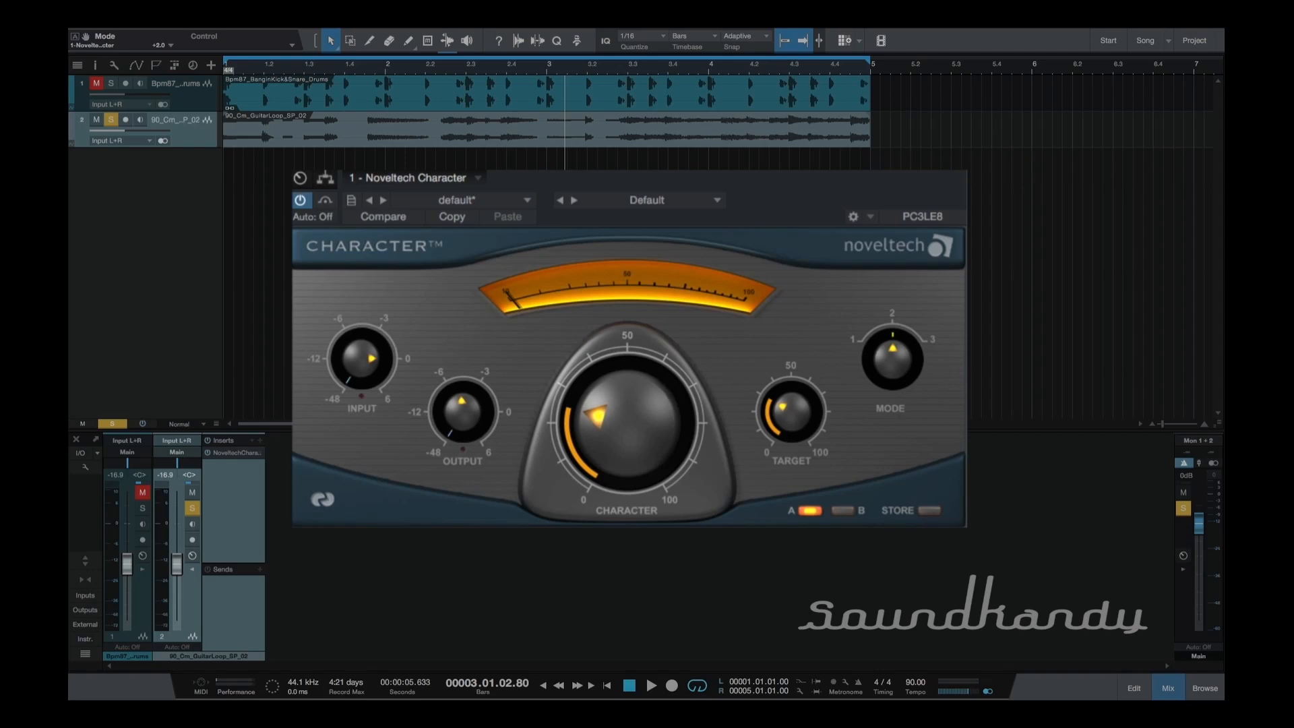
# Step: Play the guitar loop and set the Input meter's Fallback rate to 3 dB/sec
pyautogui.press('space')
pyautogui.moveTo(337, 367); pyautogui.dragTo(346, 342)
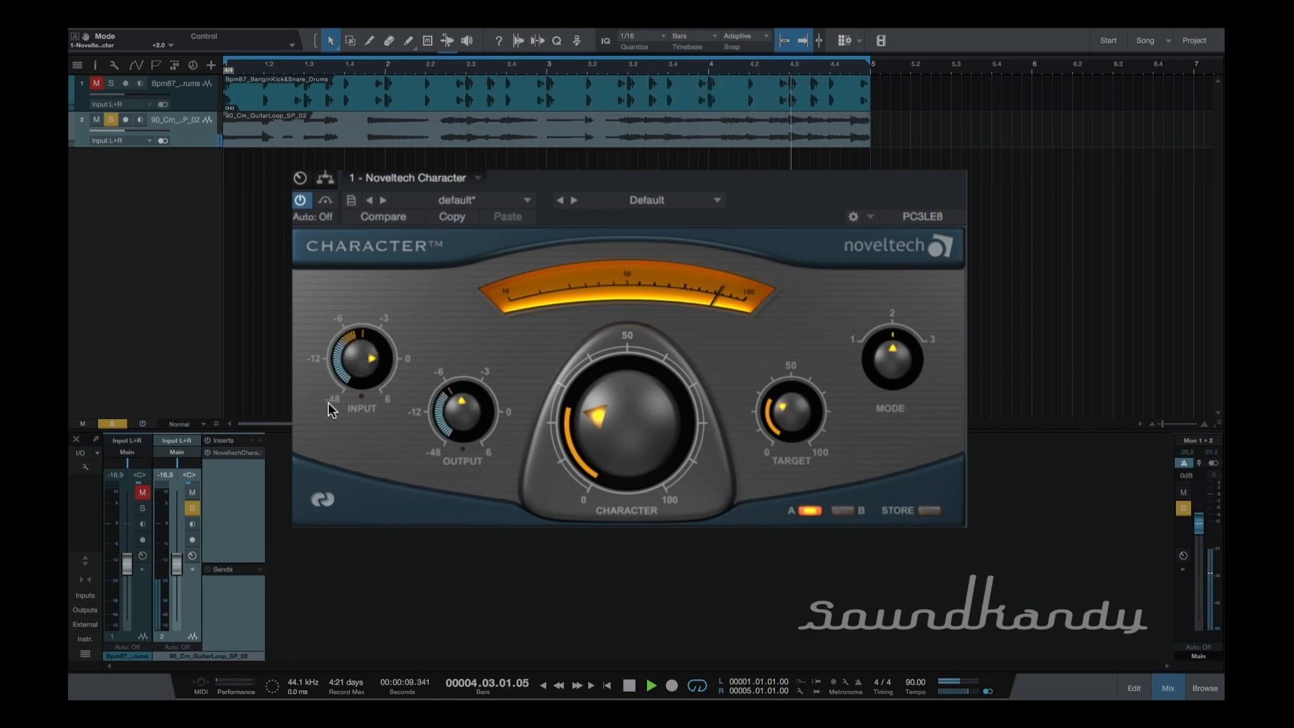
pyautogui.rightClick(322, 356)
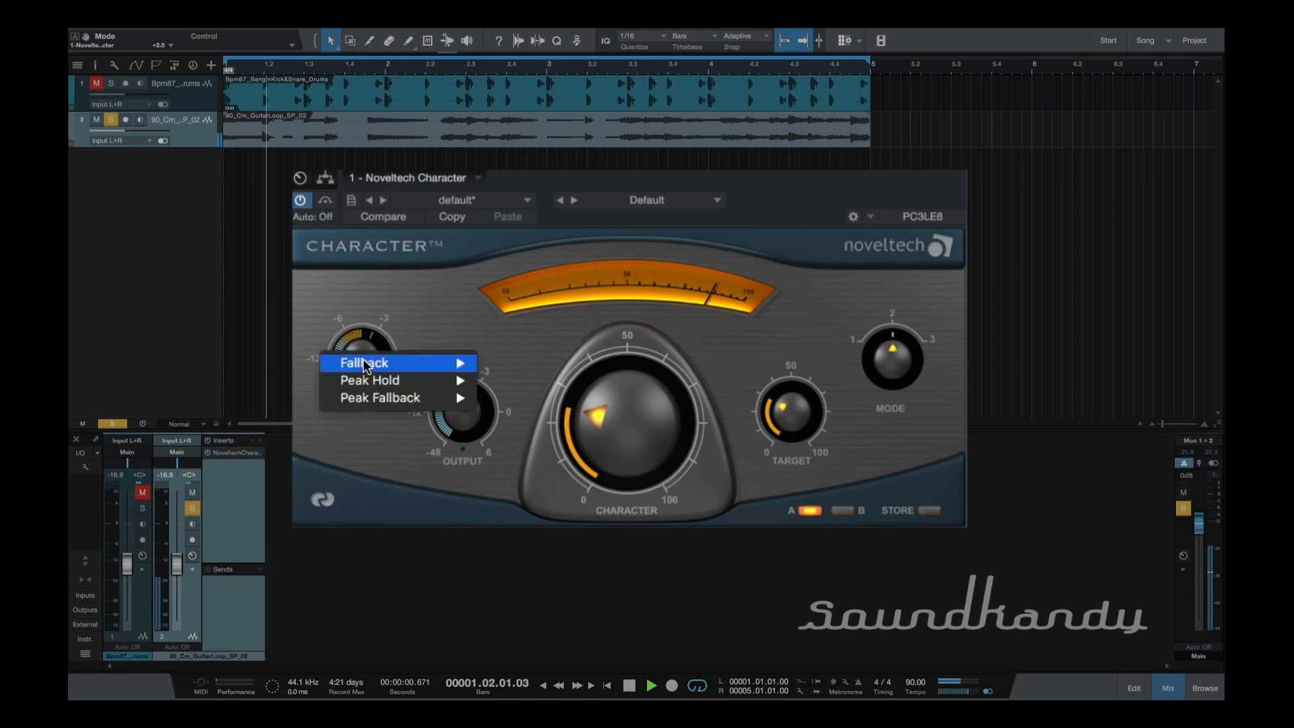
pyautogui.moveTo(431, 363)
pyautogui.click(540, 414)
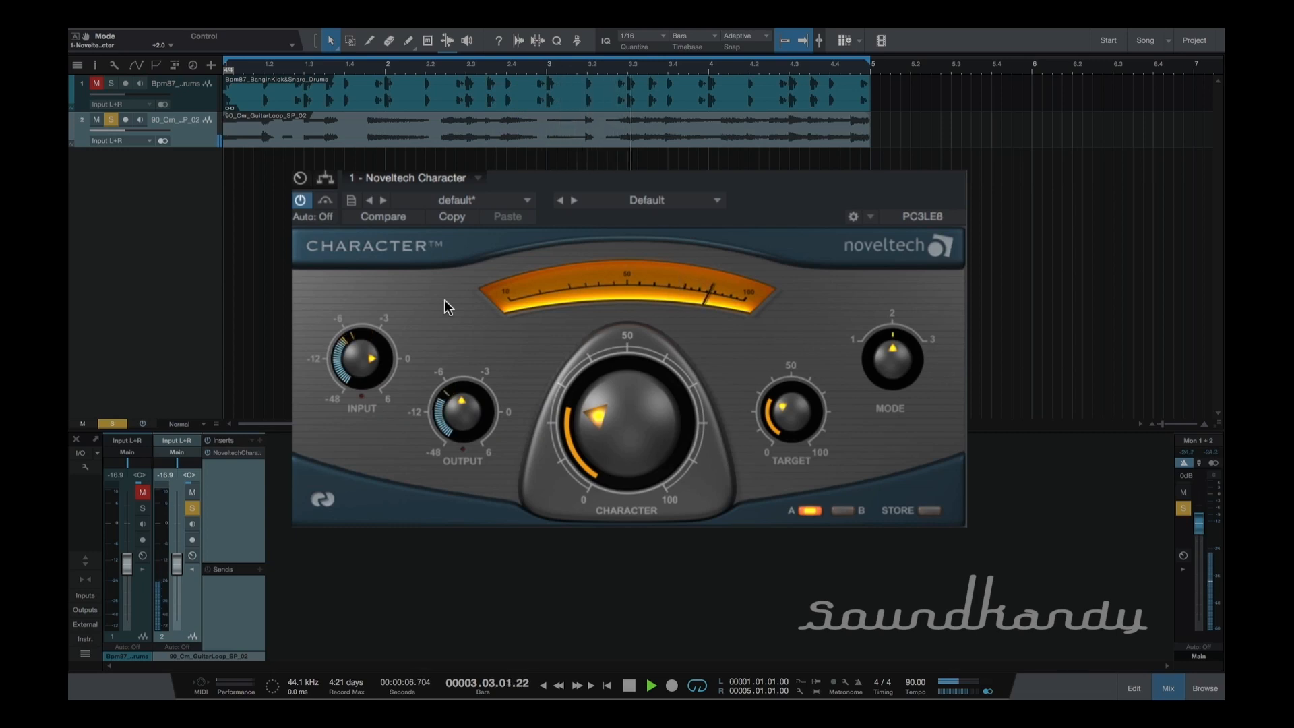
# Step: Set the Input meter's Fallback rate to 20 dB/sec and stop playback
pyautogui.rightClick(373, 351)
pyautogui.moveTo(378, 362)
pyautogui.click(516, 366)
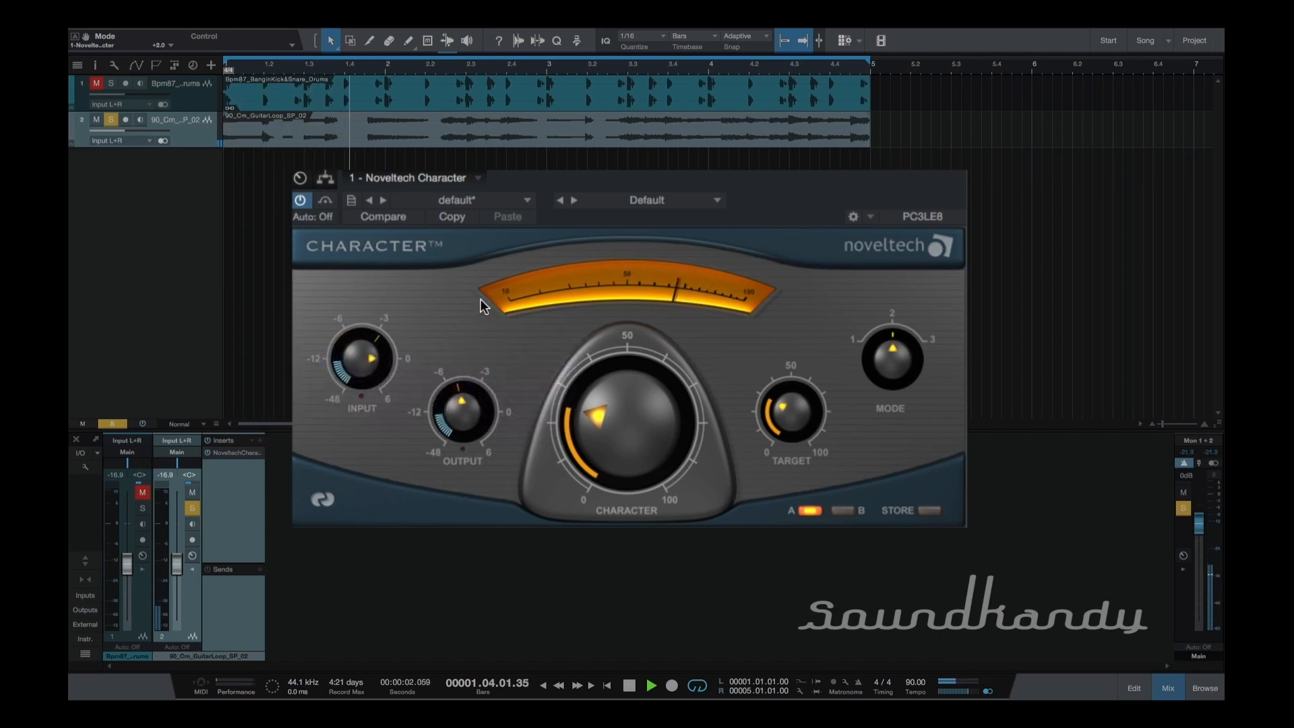
pyautogui.press('space')
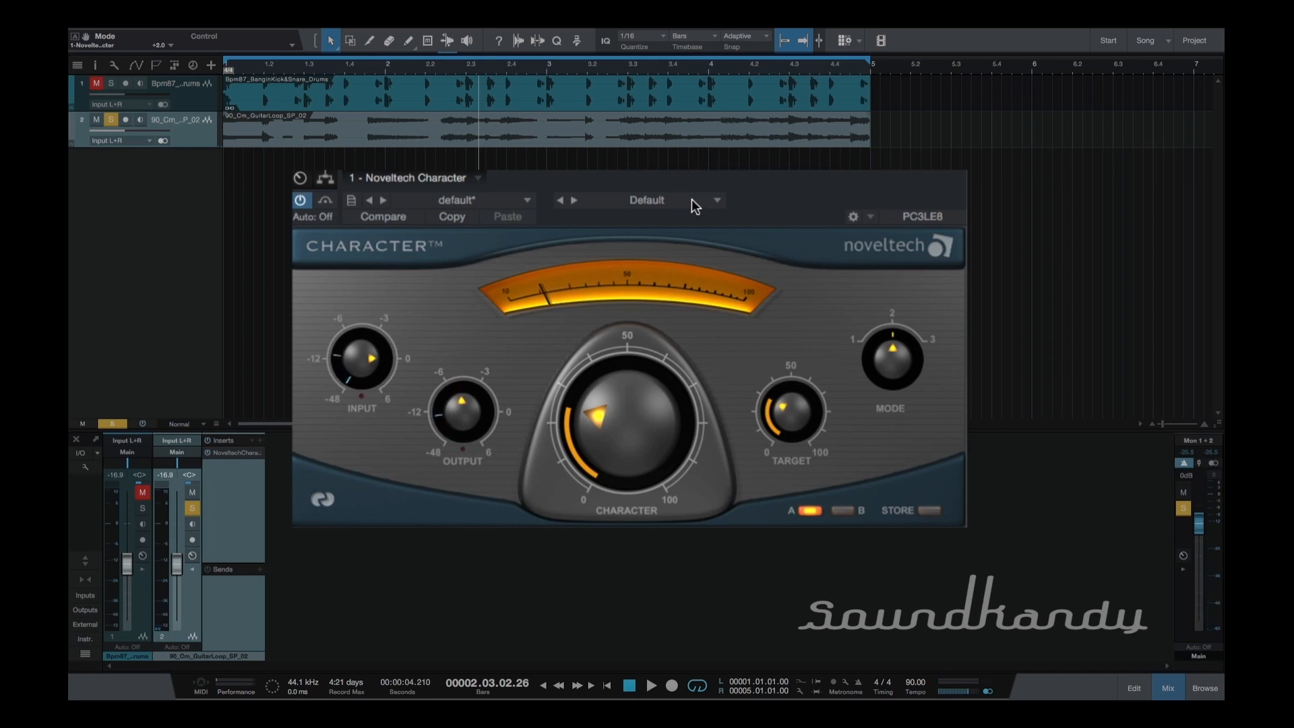
# Step: Load the FemaleVocal preset in the Character plugin and play the guitar loop through it
pyautogui.click(714, 200)
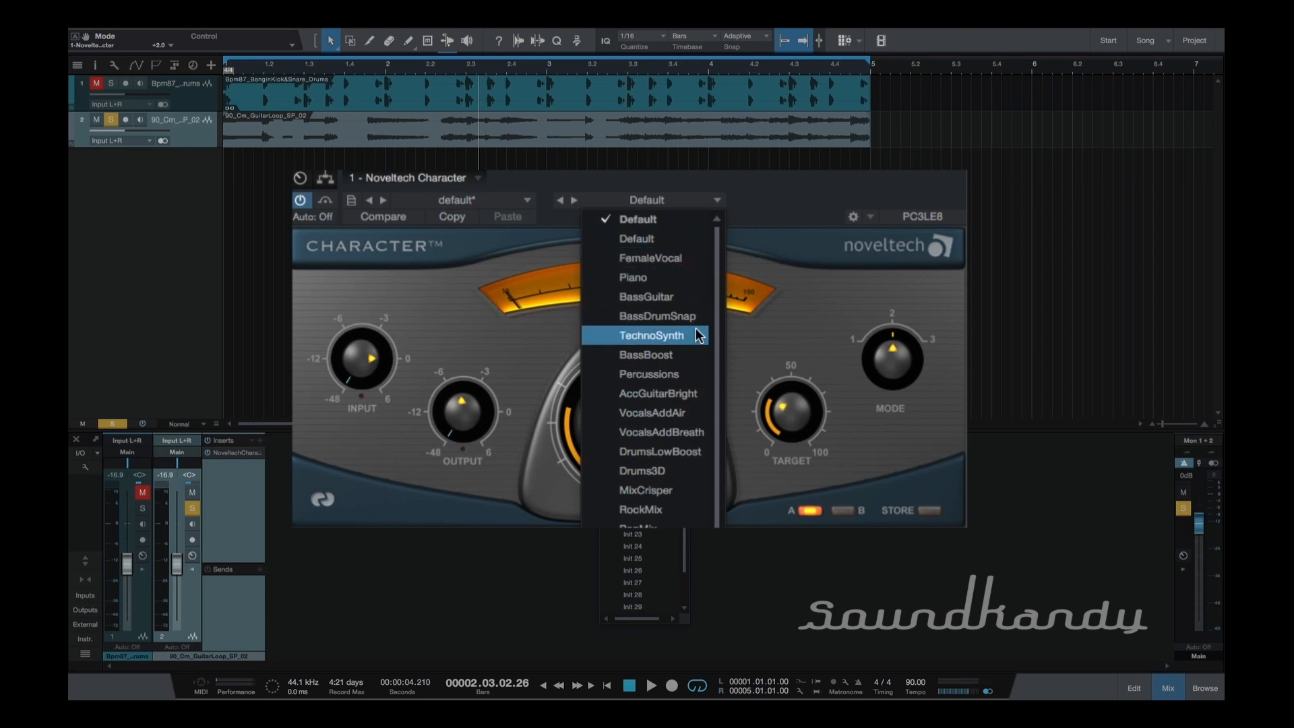
pyautogui.click(674, 262)
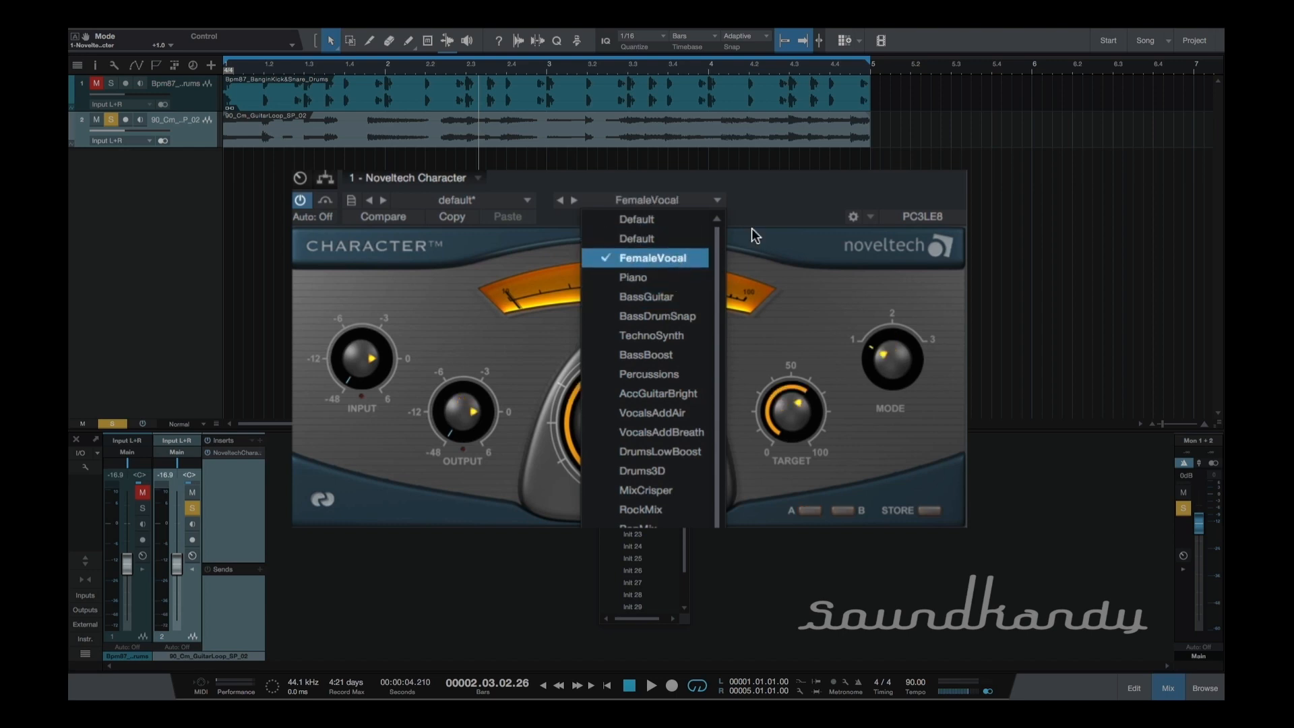
pyautogui.click(782, 193)
pyautogui.press('space')
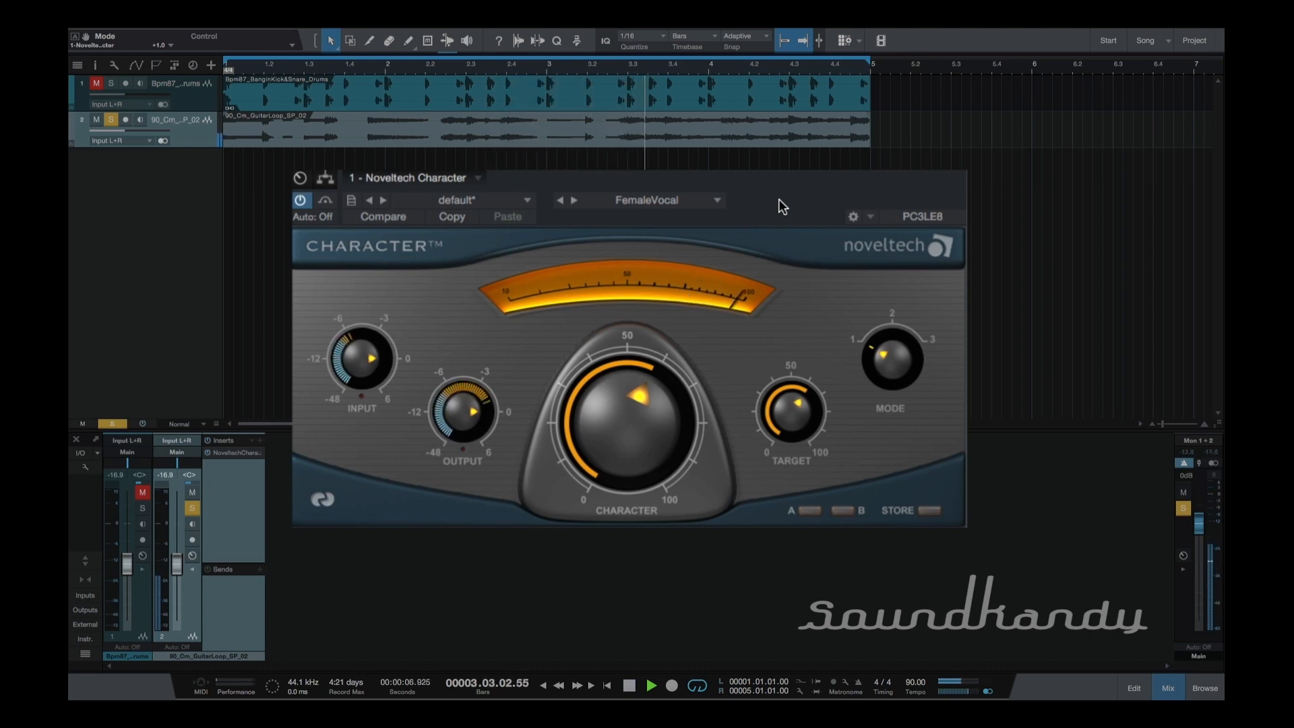
# Step: Load the Piano preset and audition it on the guitar loop, pausing and resuming playback
pyautogui.click(716, 201)
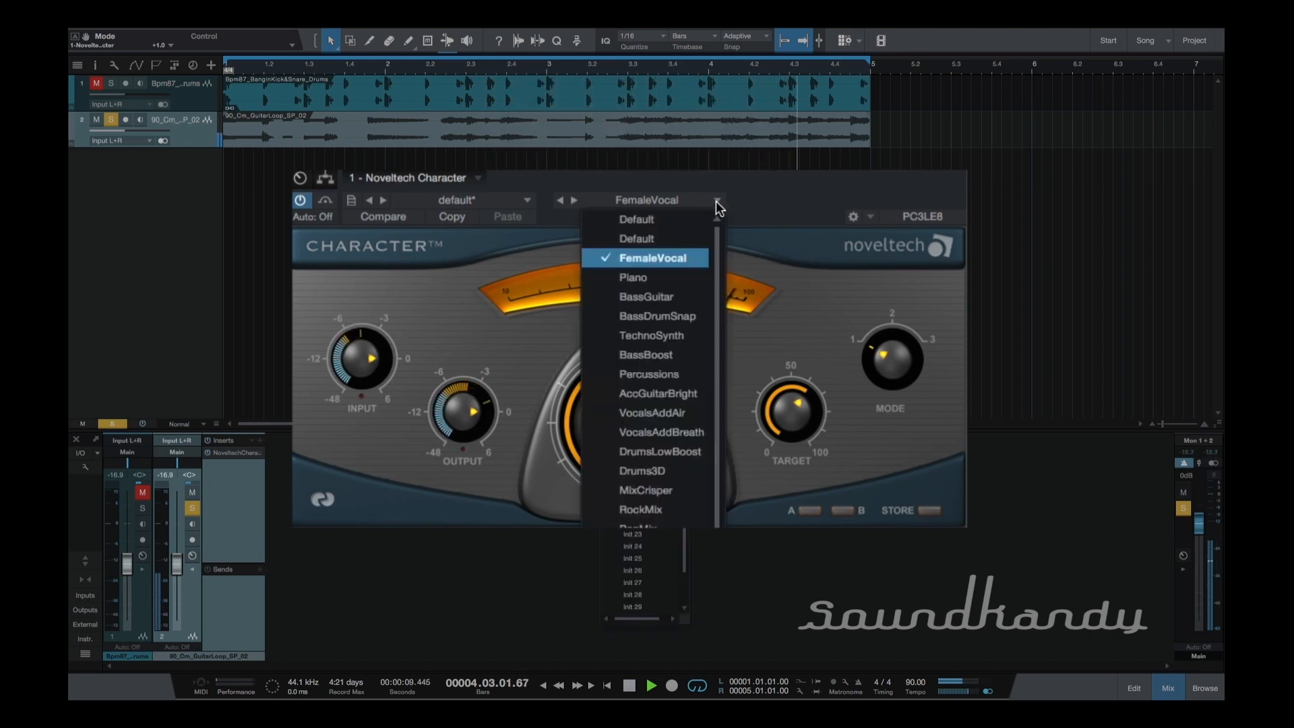
pyautogui.click(654, 277)
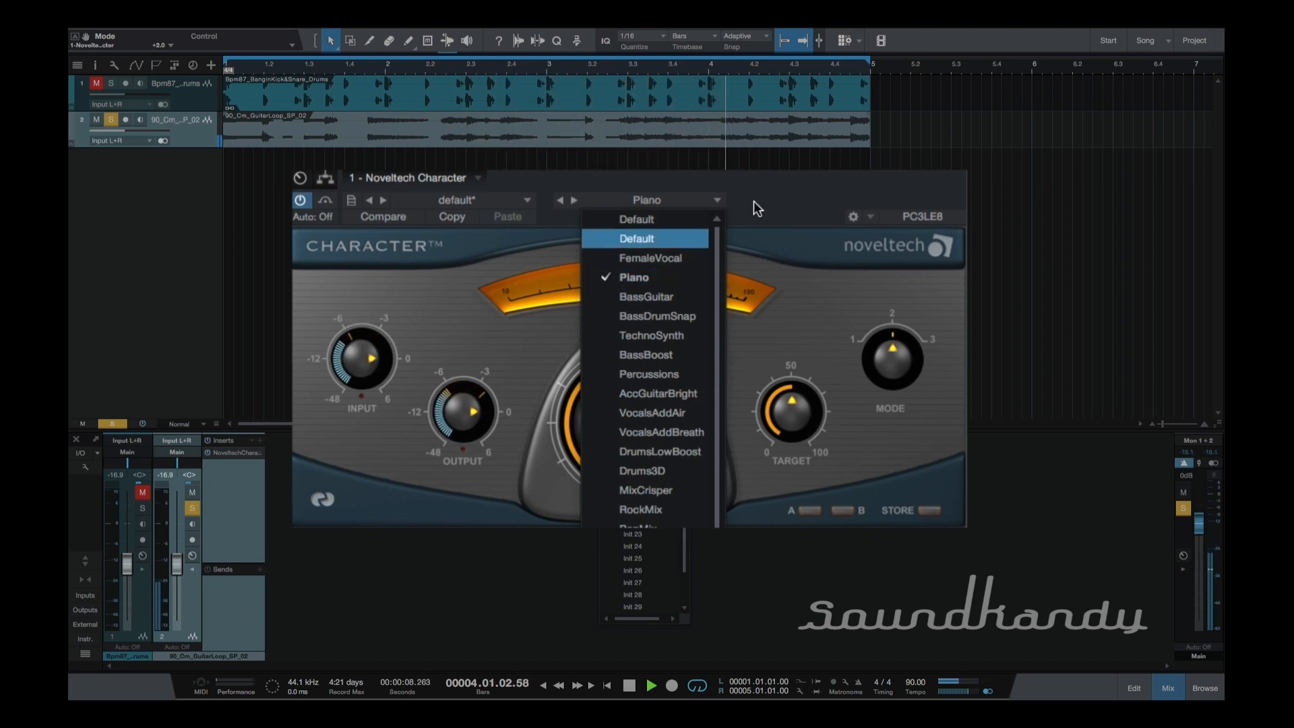
pyautogui.click(779, 195)
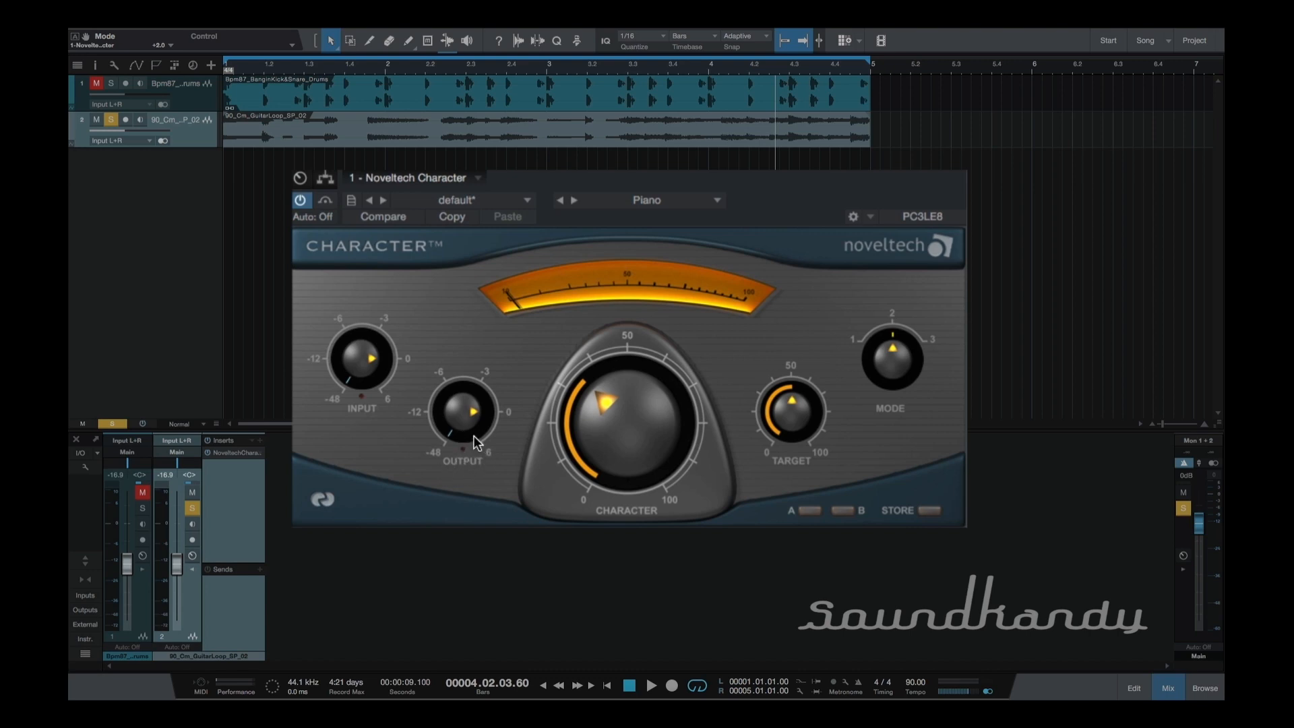
pyautogui.press('space')
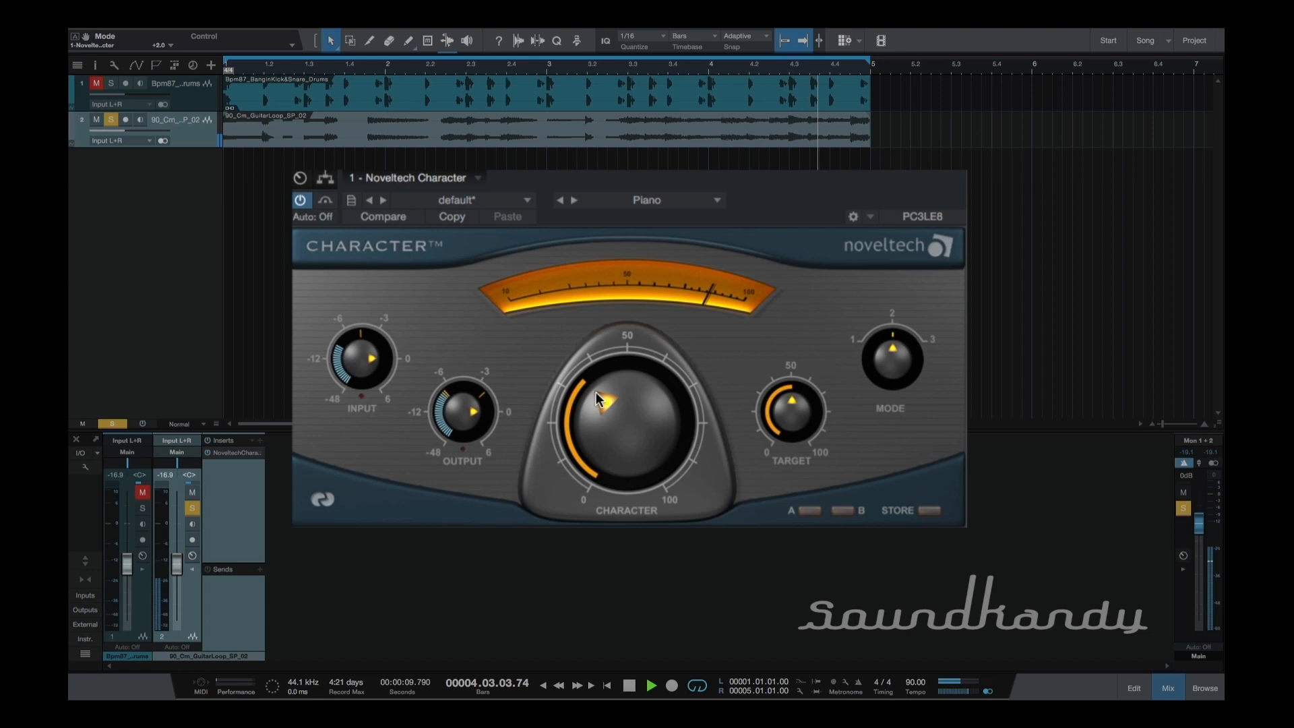
# Step: Audition the BassGuitar, BassDrumSnap and TechnoSynth presets in turn on the guitar loop, leaving TechnoSynth loaded
pyautogui.click(716, 201)
pyautogui.click(678, 297)
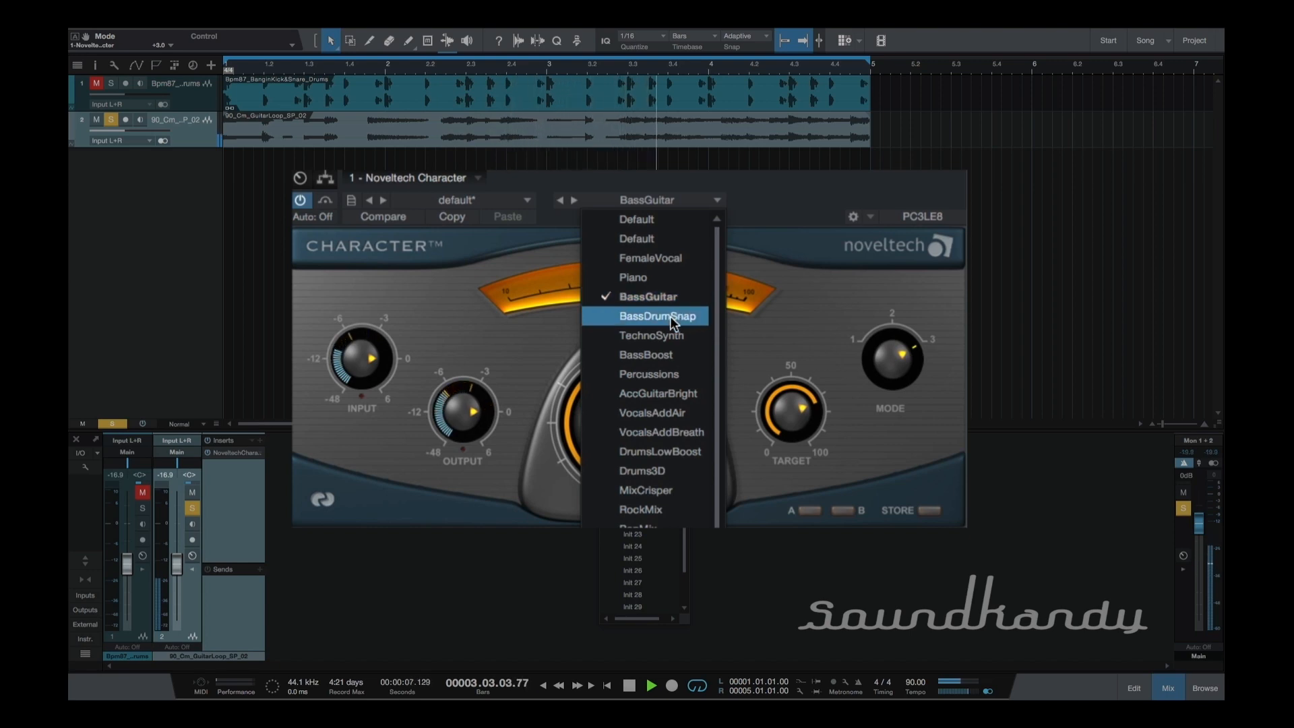
pyautogui.click(669, 316)
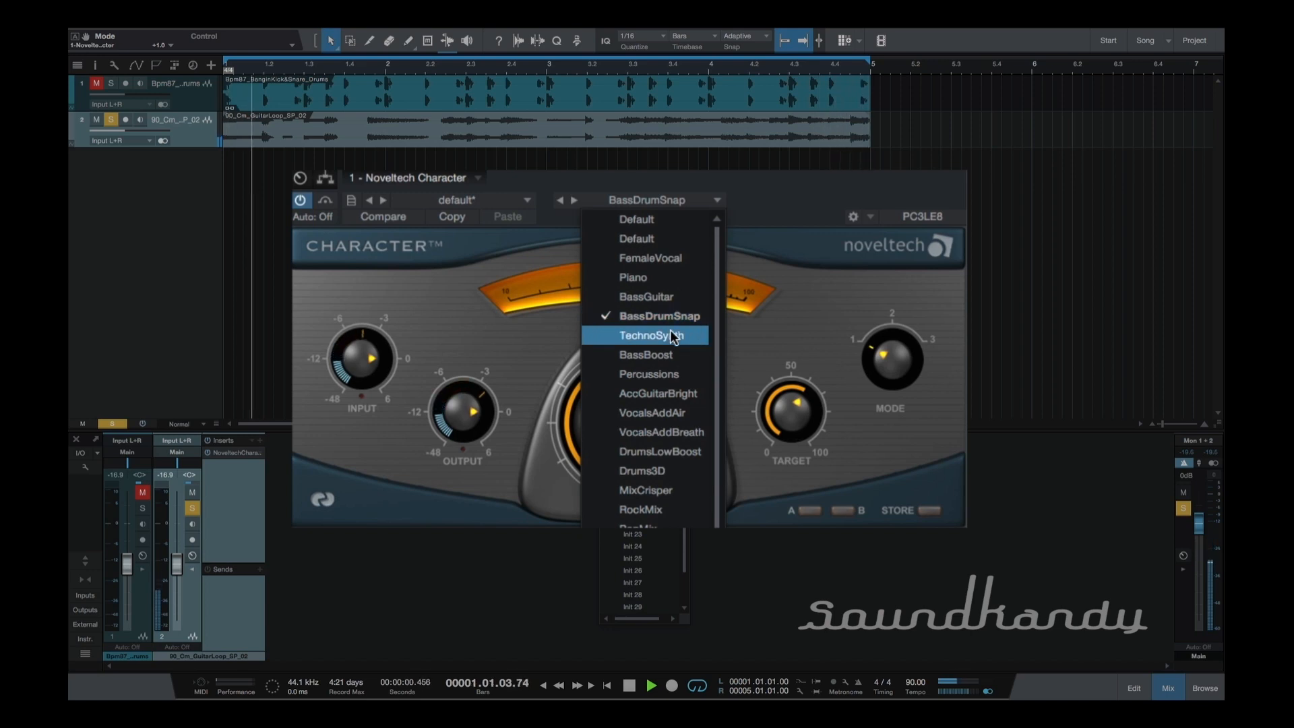
pyautogui.click(673, 335)
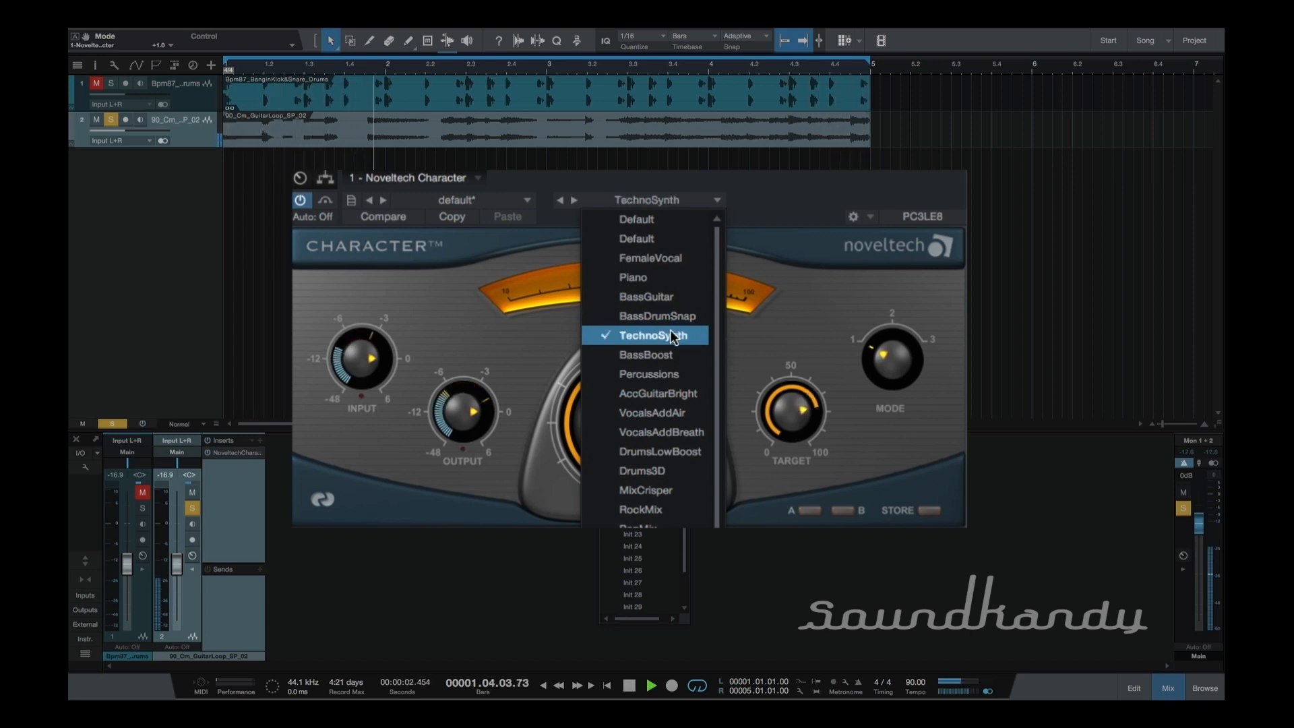
pyautogui.click(777, 200)
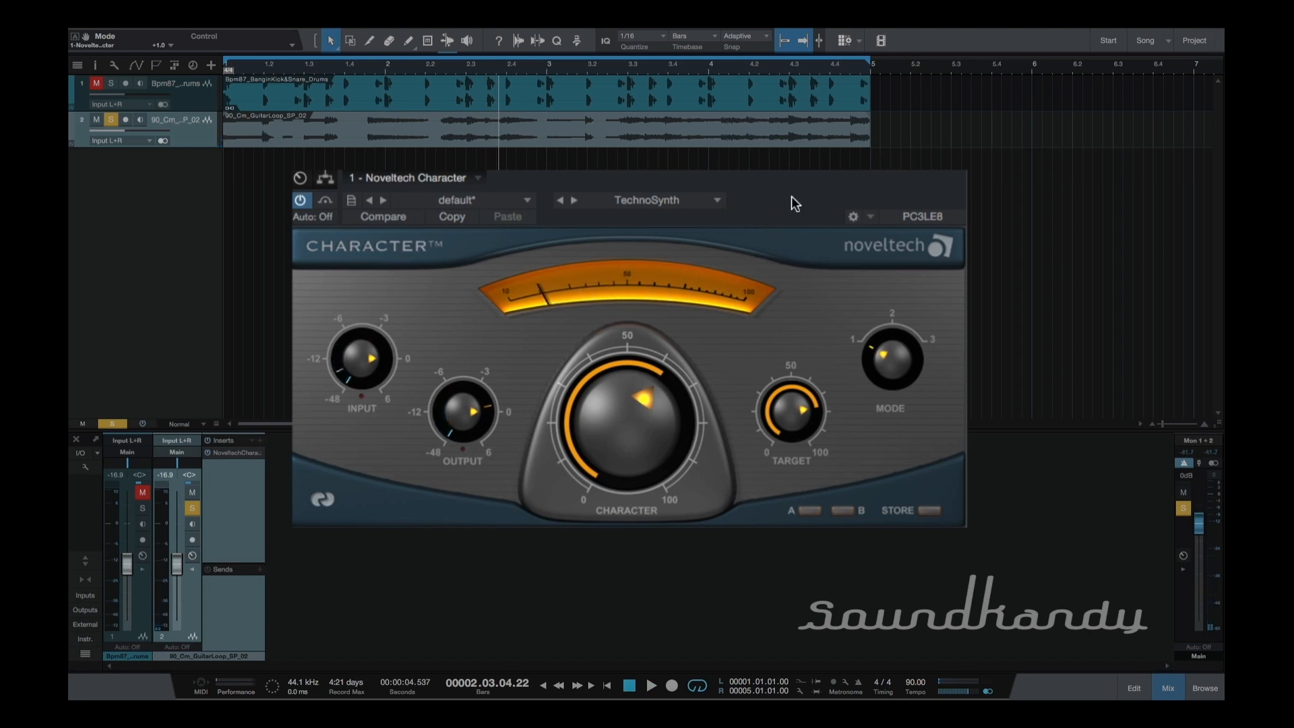
# Step: Unsolo the guitar track, close its plugin window, and open the Character insert on the drum track, placing its window mid-screen
pyautogui.click(115, 118)
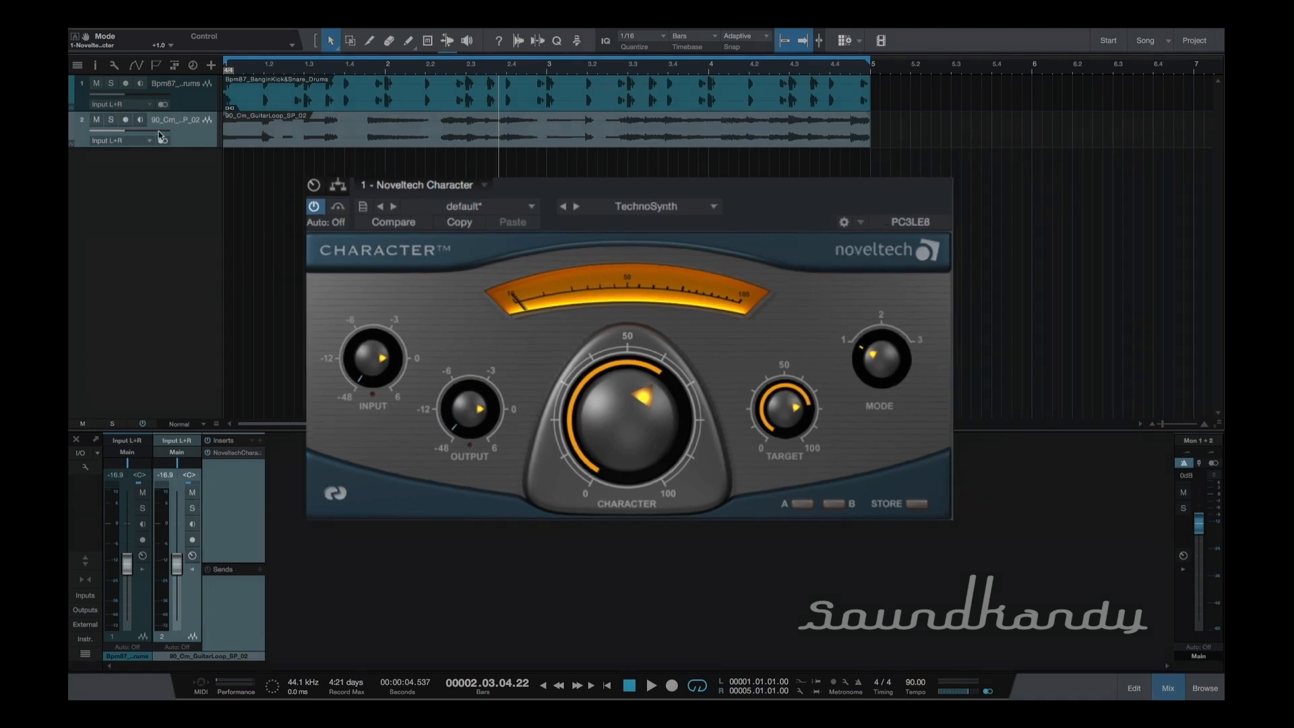
pyautogui.click(832, 230)
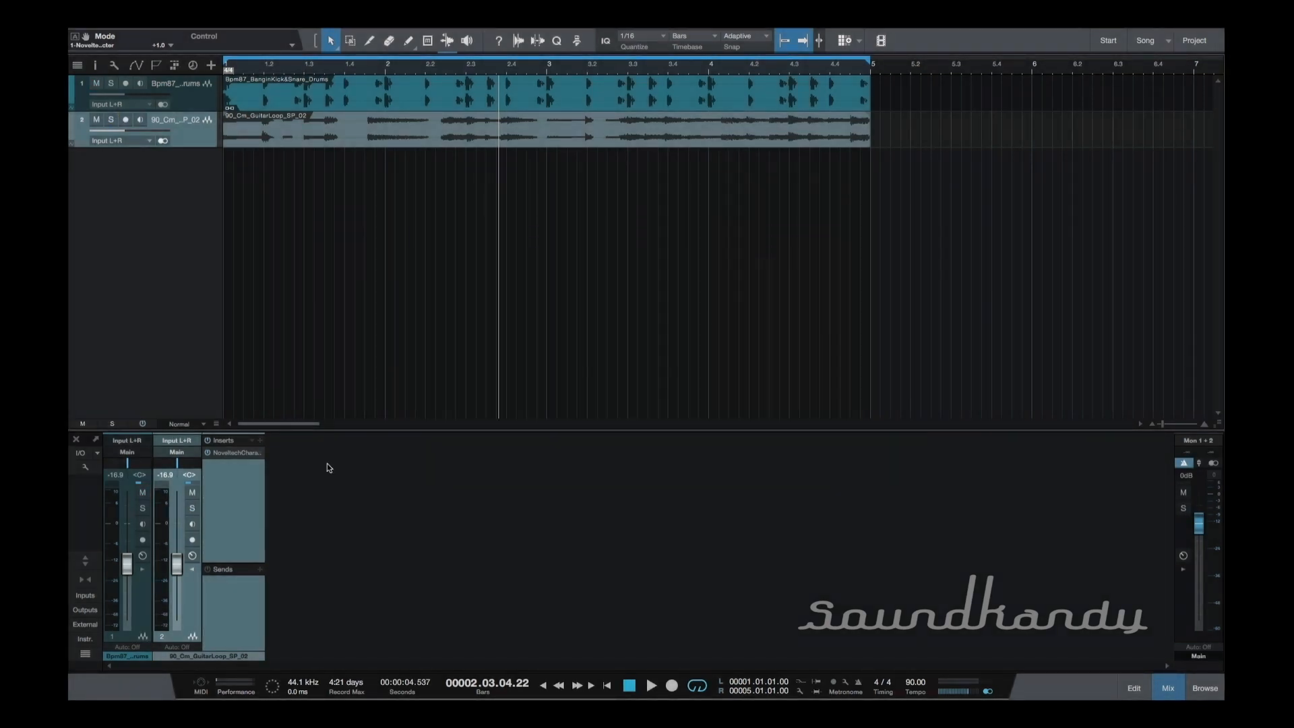
pyautogui.click(144, 570)
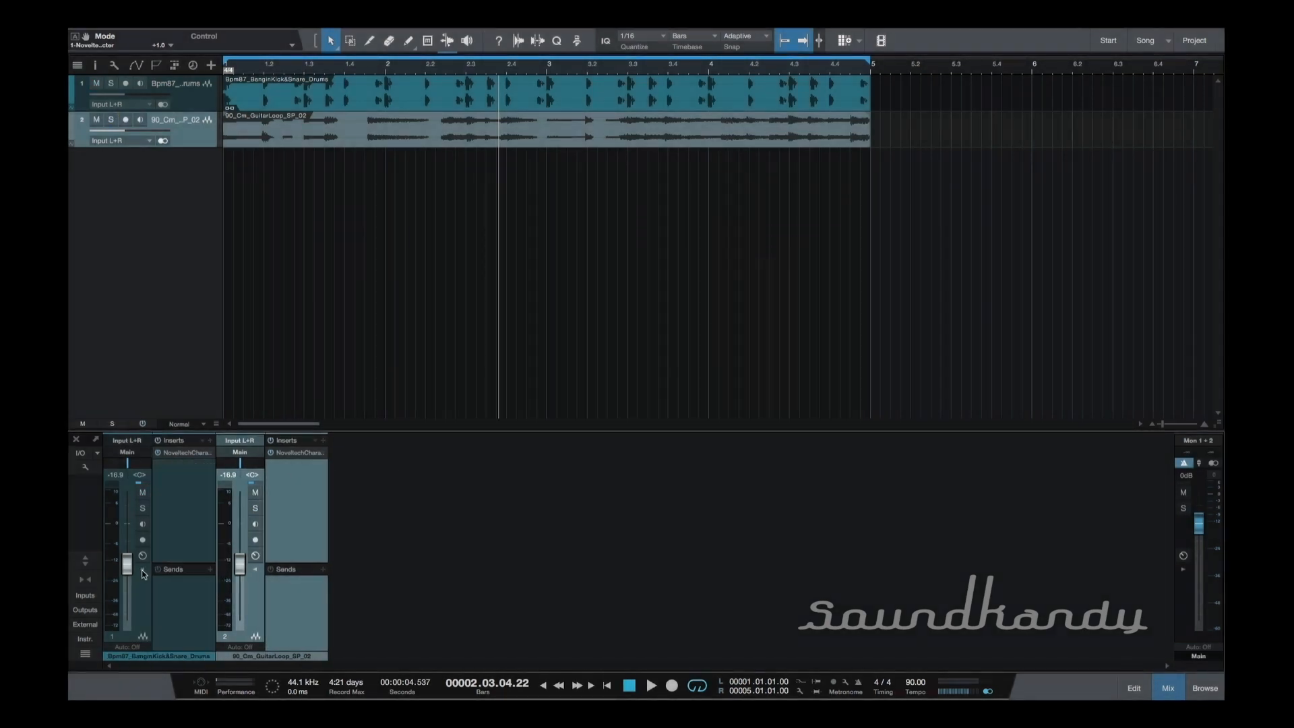
pyautogui.click(191, 454)
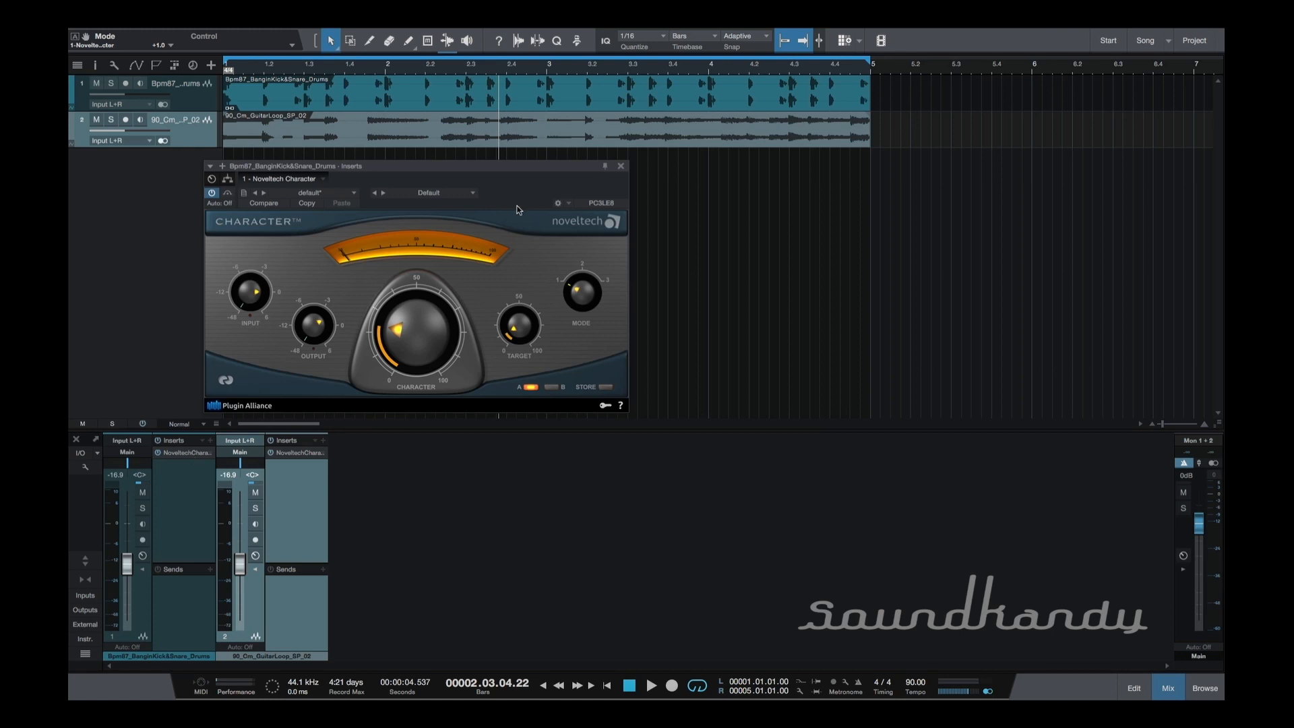
pyautogui.moveTo(509, 174); pyautogui.dragTo(772, 223)
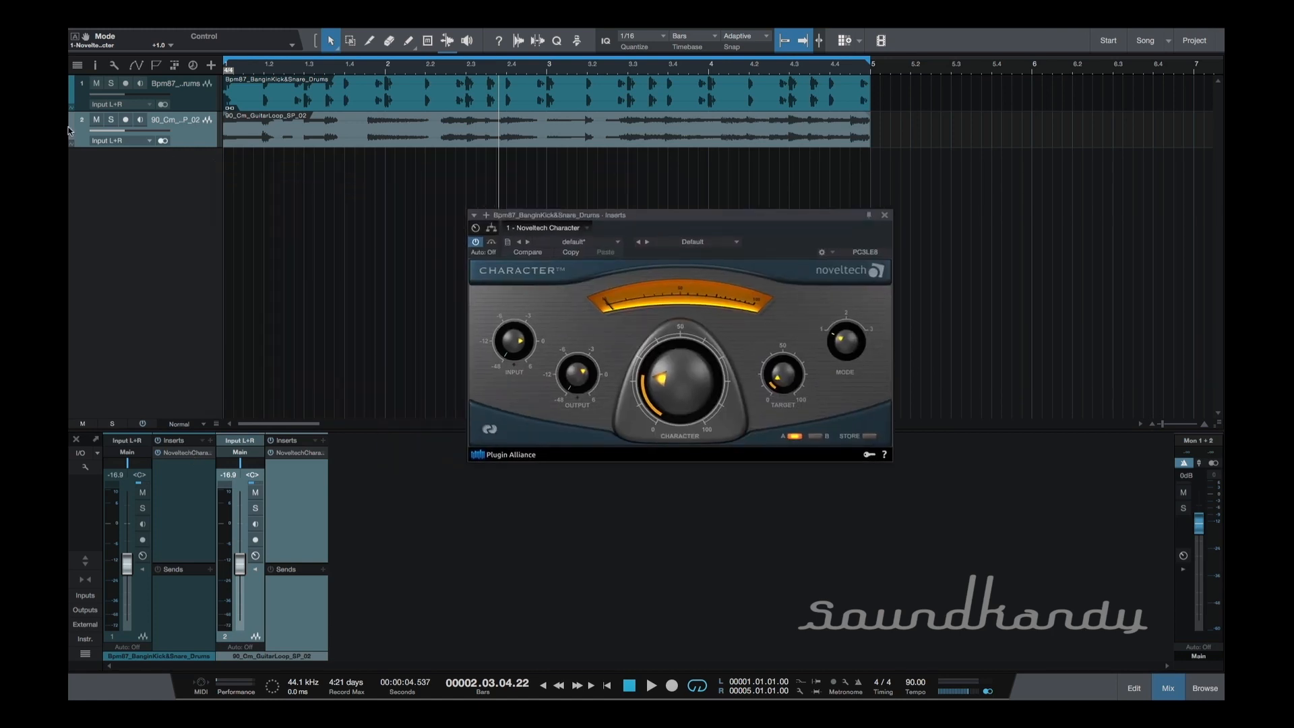
# Step: Solo the drum track with the guitar track muted and start playback
pyautogui.click(111, 83)
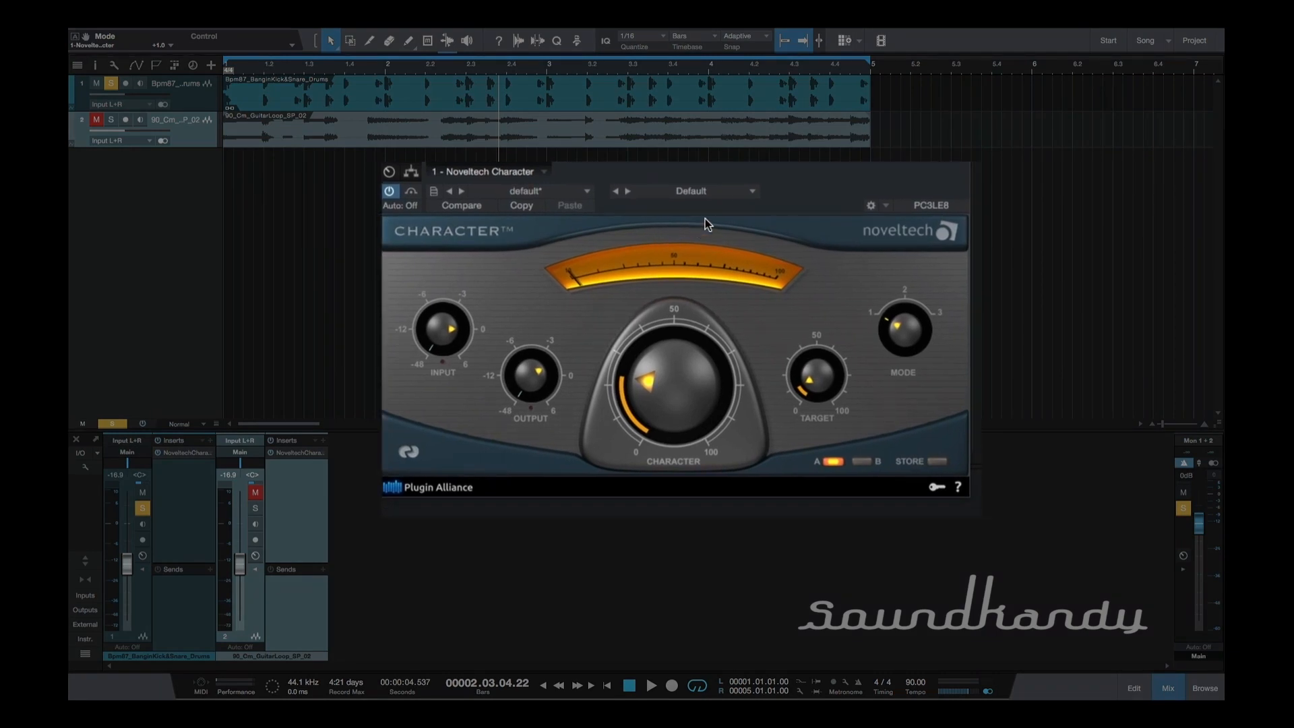
pyautogui.click(891, 330)
pyautogui.press('space')
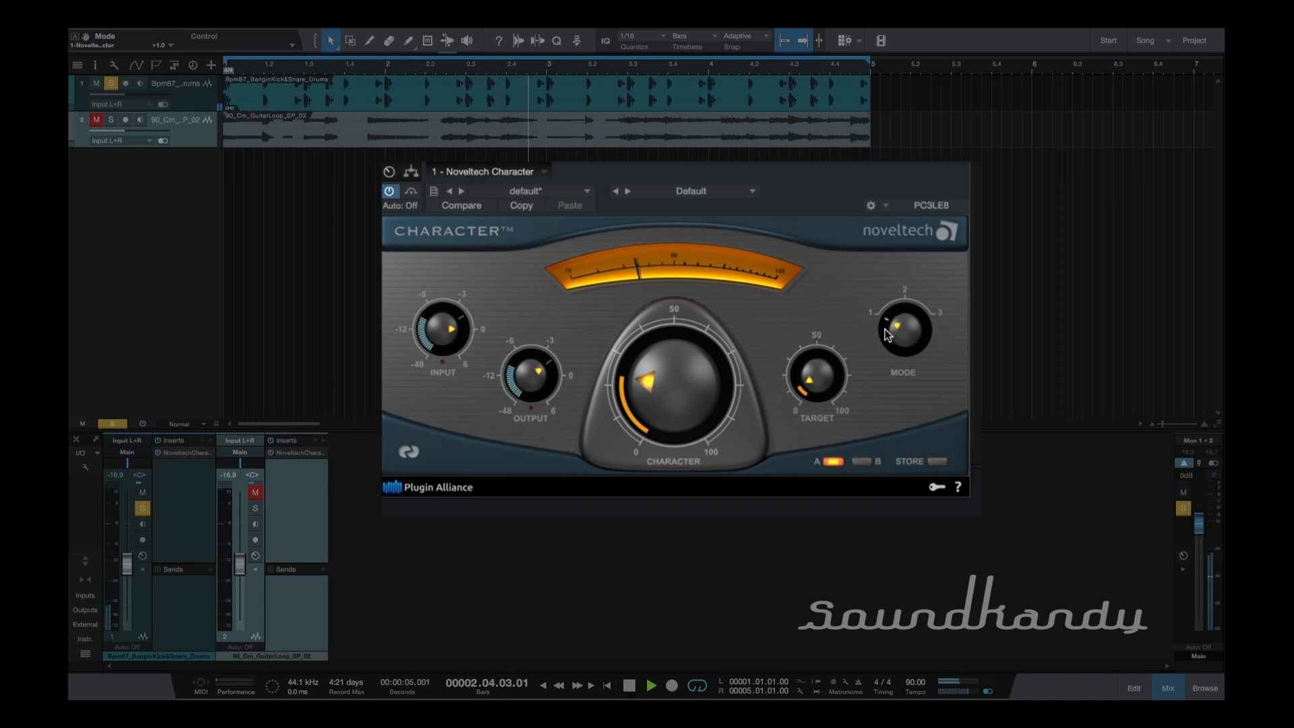
# Step: Raise Character to about 70 and Target to about 50, and switch Mode to 2 for the drum loop
pyautogui.moveTo(649, 398); pyautogui.dragTo(655, 326)
pyautogui.moveTo(815, 373); pyautogui.dragTo(799, 300)
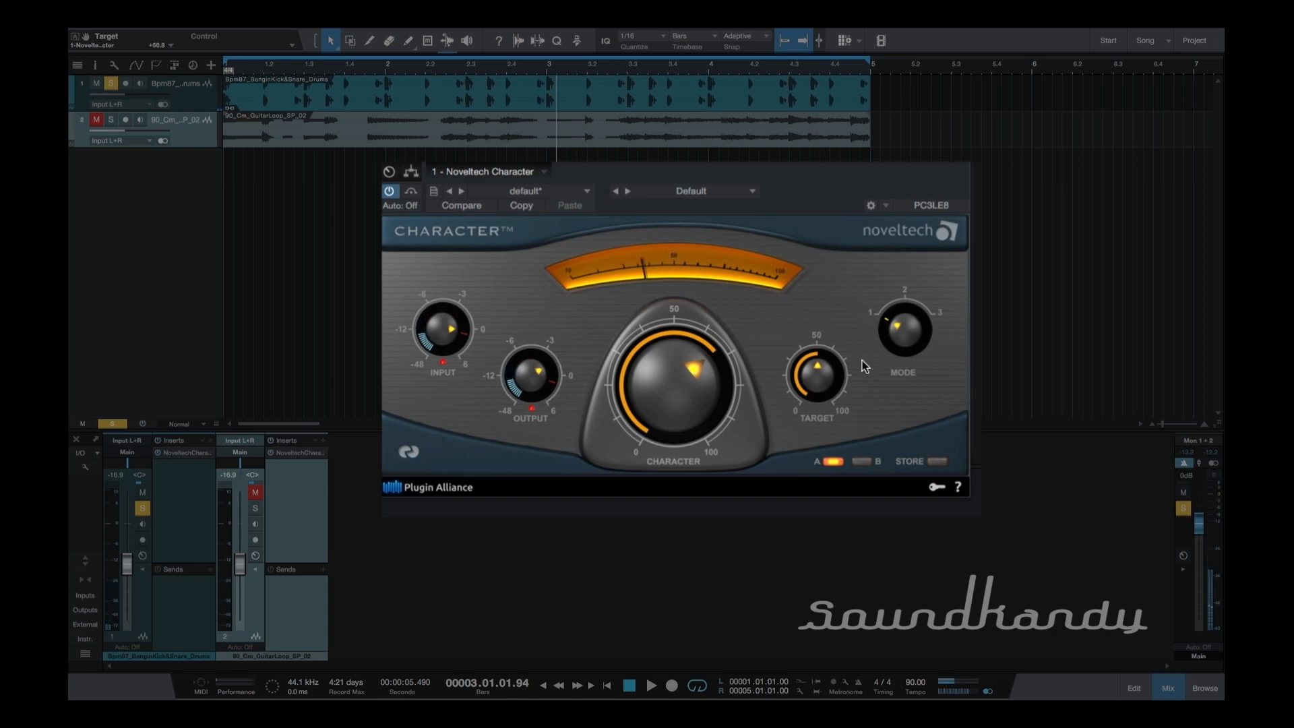
pyautogui.press('space')
pyautogui.moveTo(880, 336); pyautogui.dragTo(900, 297)
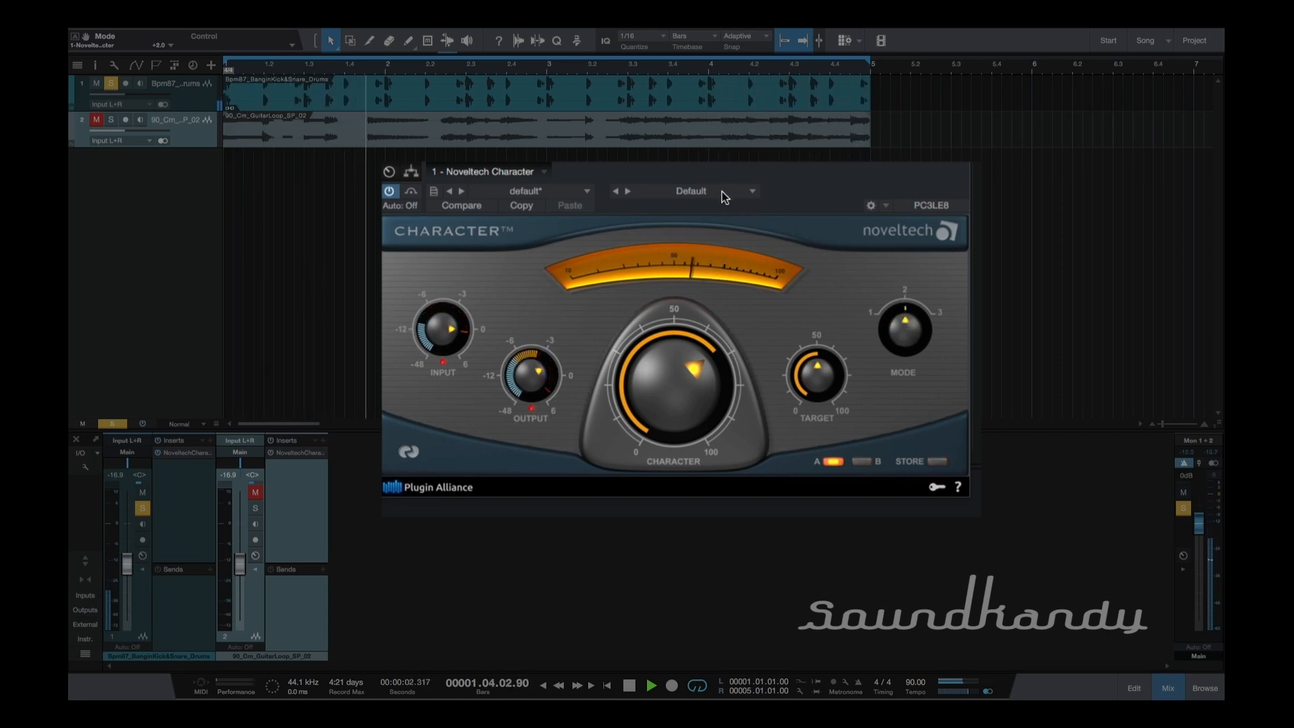
# Step: Audition the Drums3D preset on the drum loop, and load the BassBoost preset in its place
pyautogui.click(752, 190)
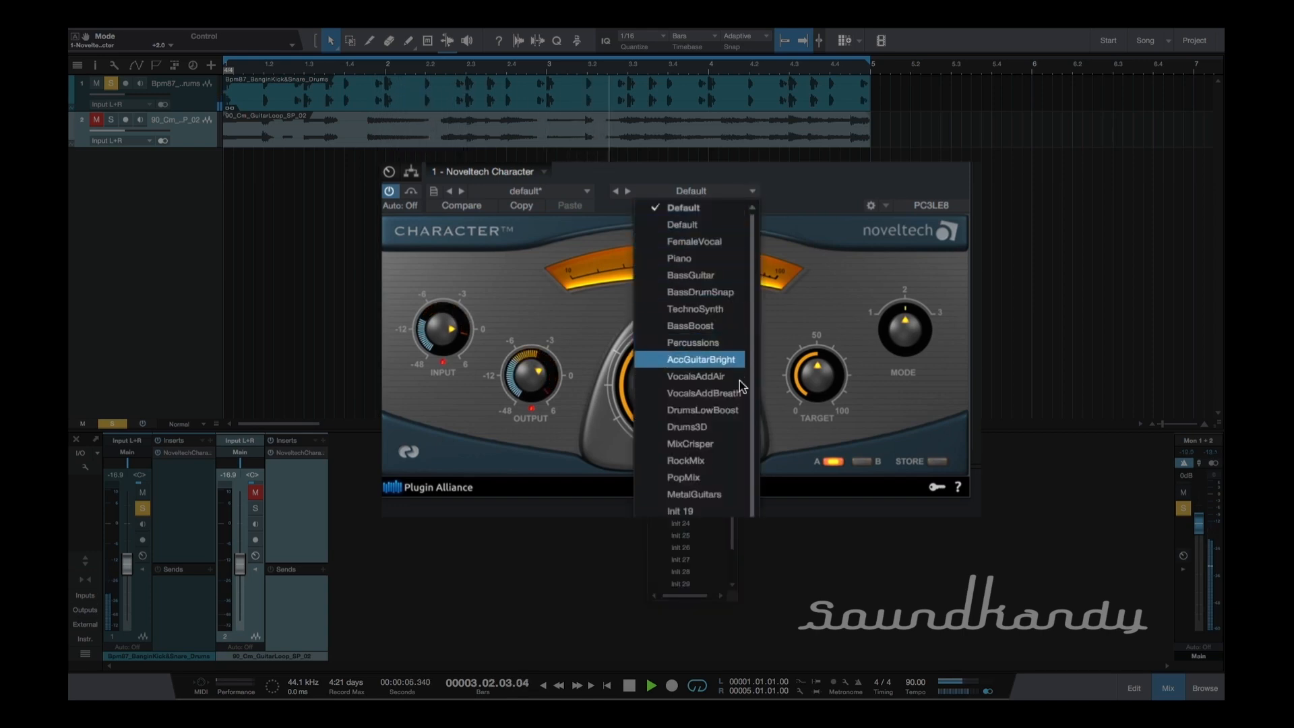
pyautogui.click(719, 423)
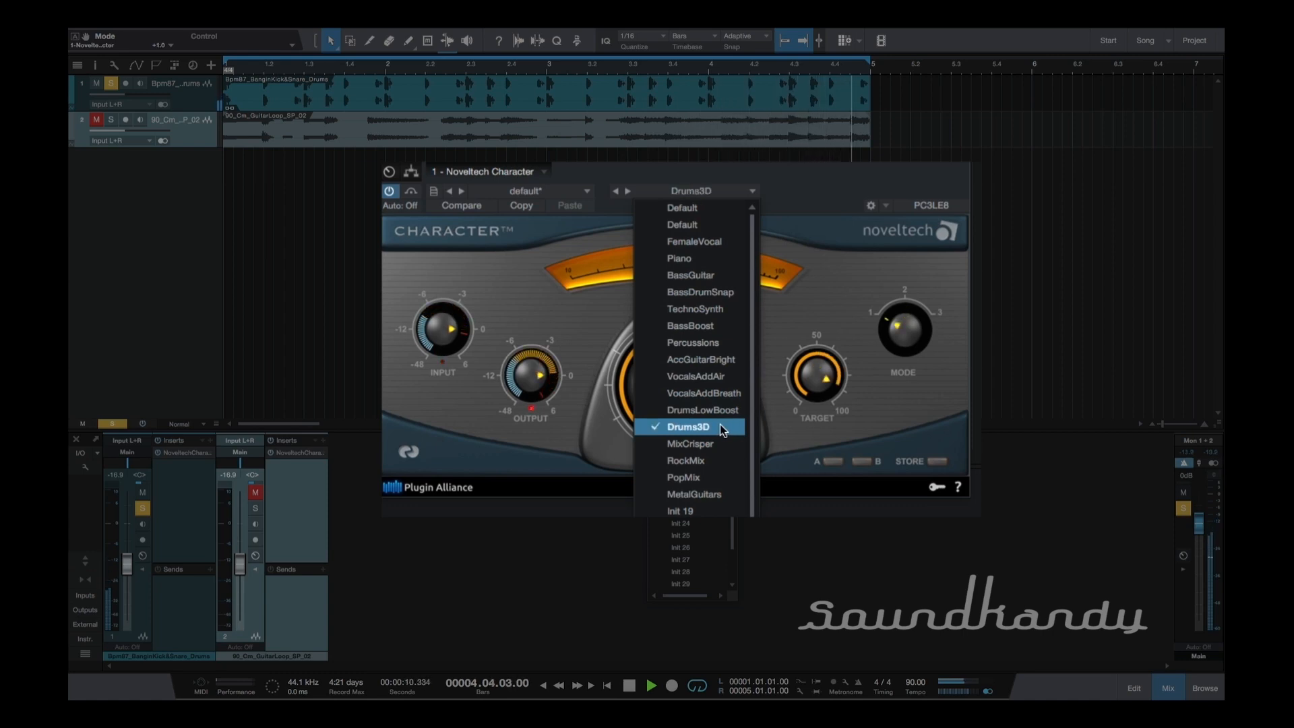
pyautogui.click(707, 328)
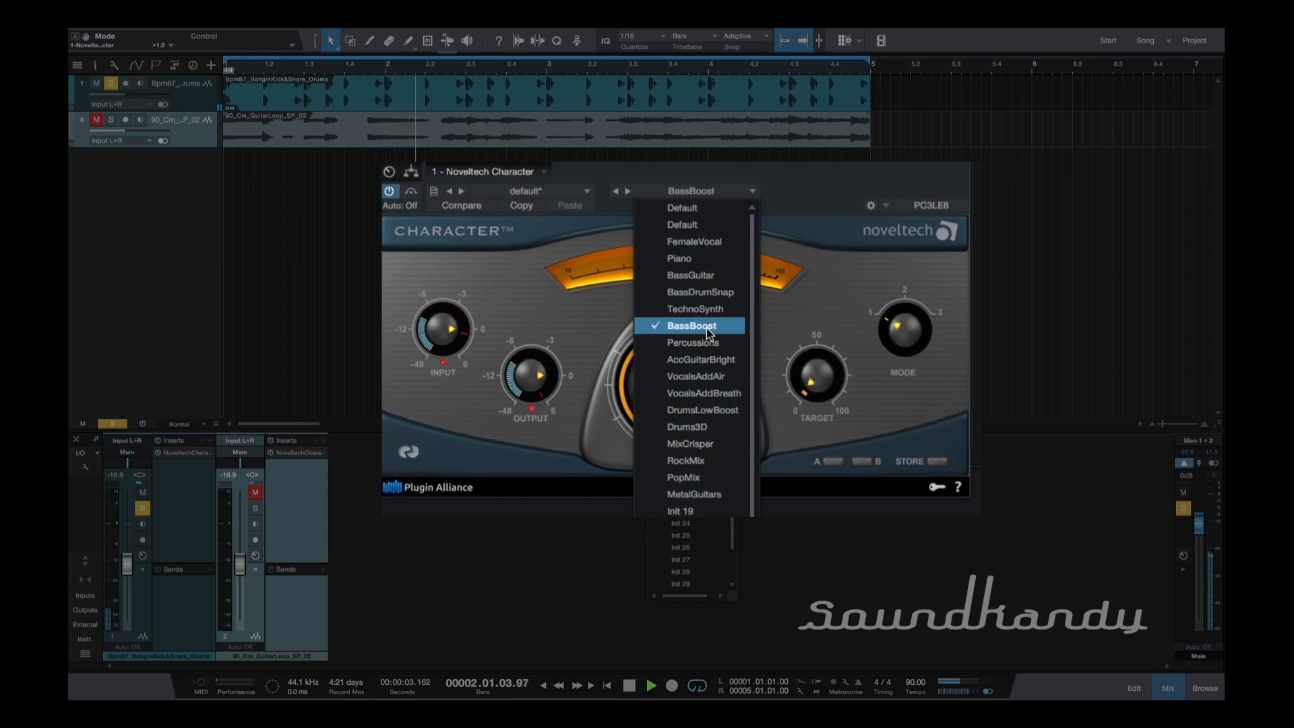
pyautogui.click(771, 318)
# Step: Lower Output to about -10.2 dB, reduce Character to about 50 and raise Target to about 53 on the BassBoost preset
pyautogui.moveTo(545, 372); pyautogui.dragTo(539, 422)
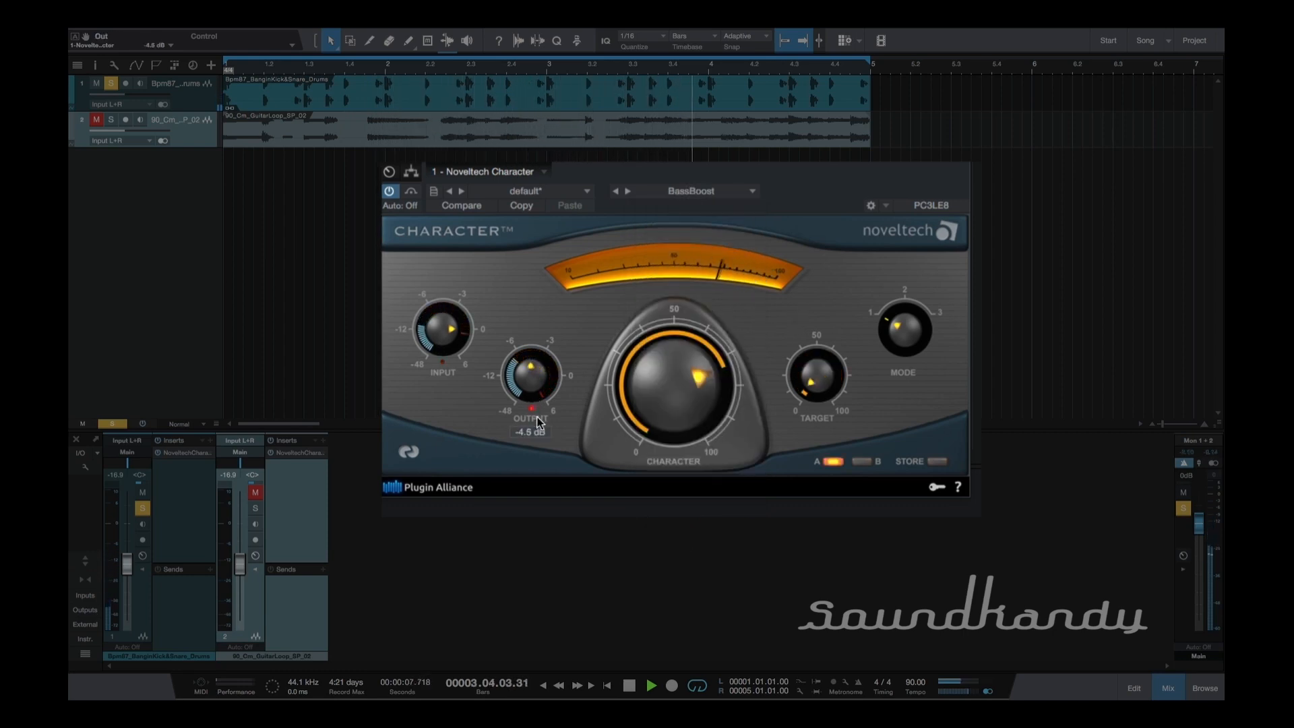
pyautogui.moveTo(517, 367); pyautogui.dragTo(524, 403)
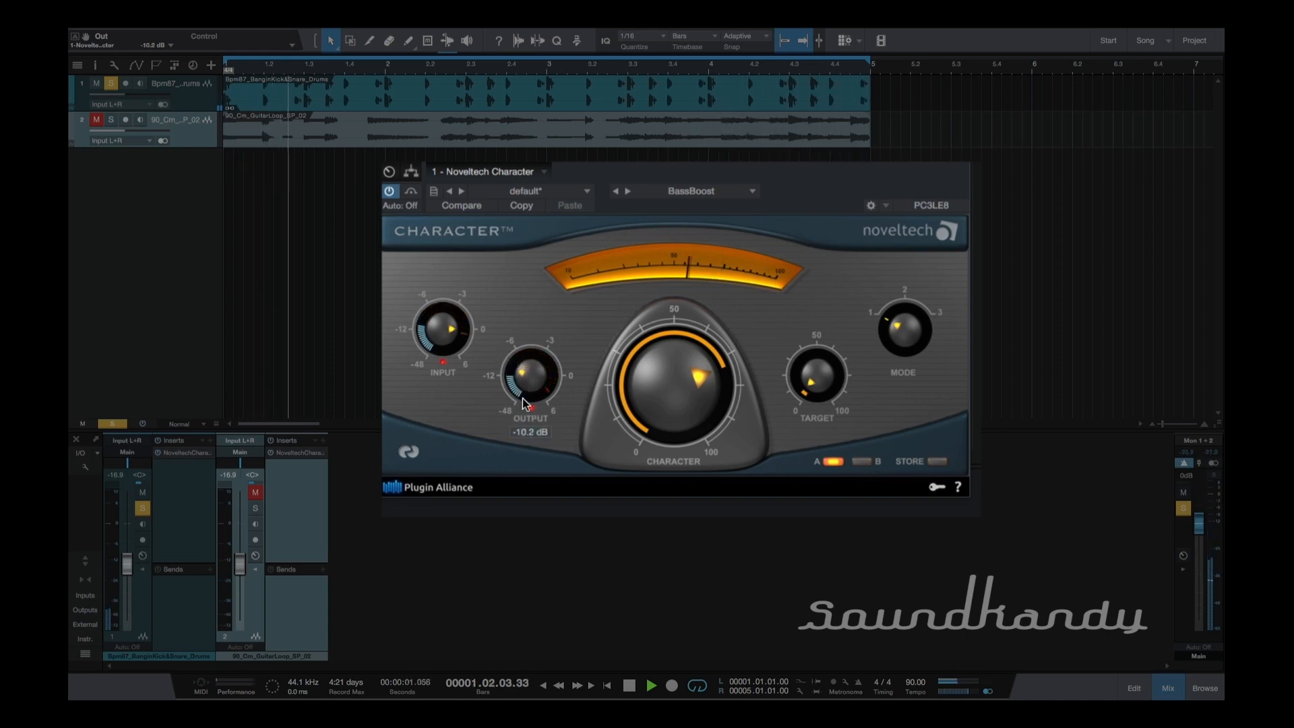
pyautogui.moveTo(669, 359); pyautogui.dragTo(681, 399)
pyautogui.moveTo(791, 377); pyautogui.dragTo(804, 333)
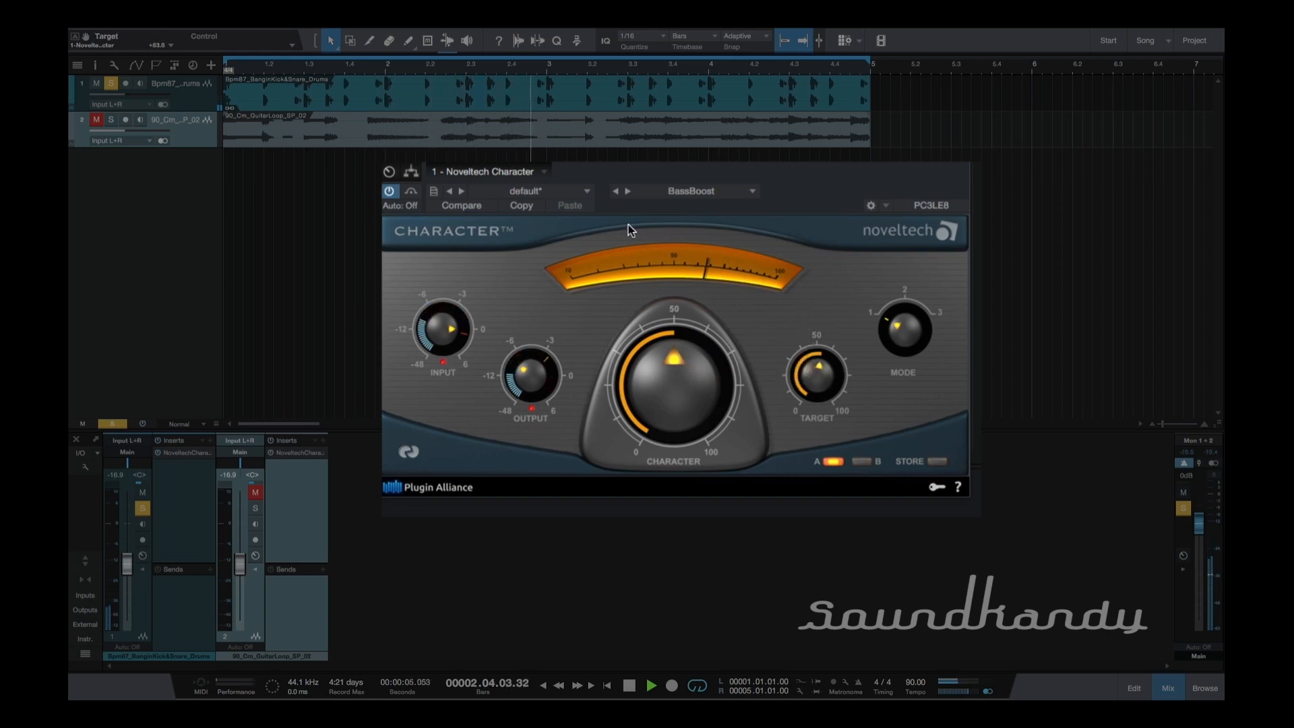
# Step: Bypass and re-enable the plugin to compare the drum loop dry and processed, and restart playback
pyautogui.click(413, 191)
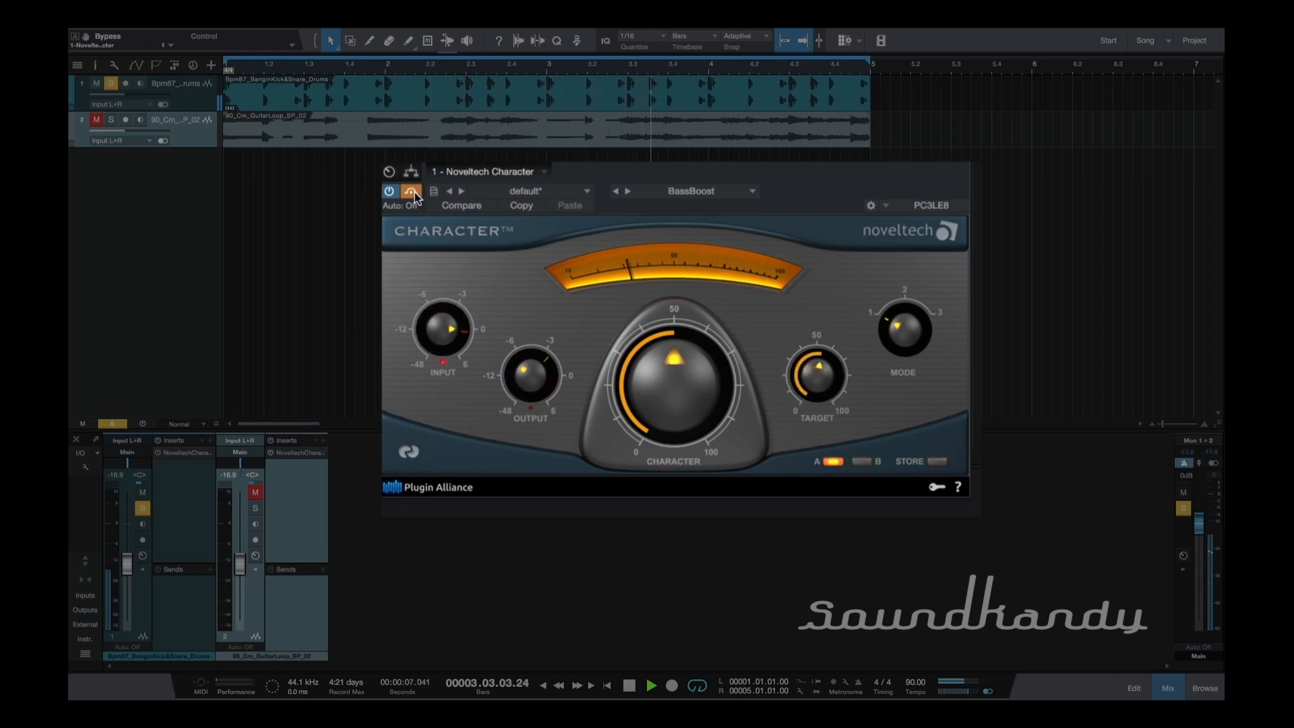
pyautogui.click(413, 192)
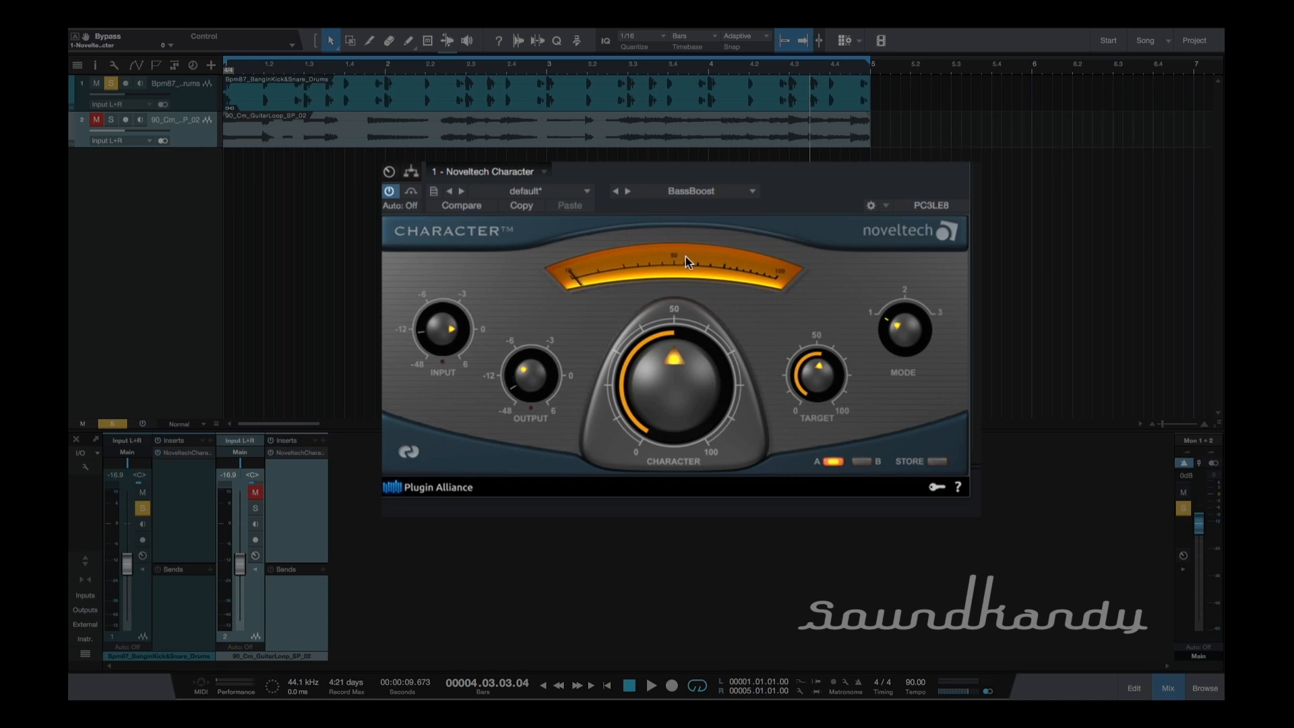
pyautogui.press('space')
# Step: Raise Output to about -4.5 dB and Character to about 74, and lower Target to about 45 while the drums play
pyautogui.moveTo(519, 358); pyautogui.dragTo(520, 348)
pyautogui.moveTo(659, 382); pyautogui.dragTo(651, 345)
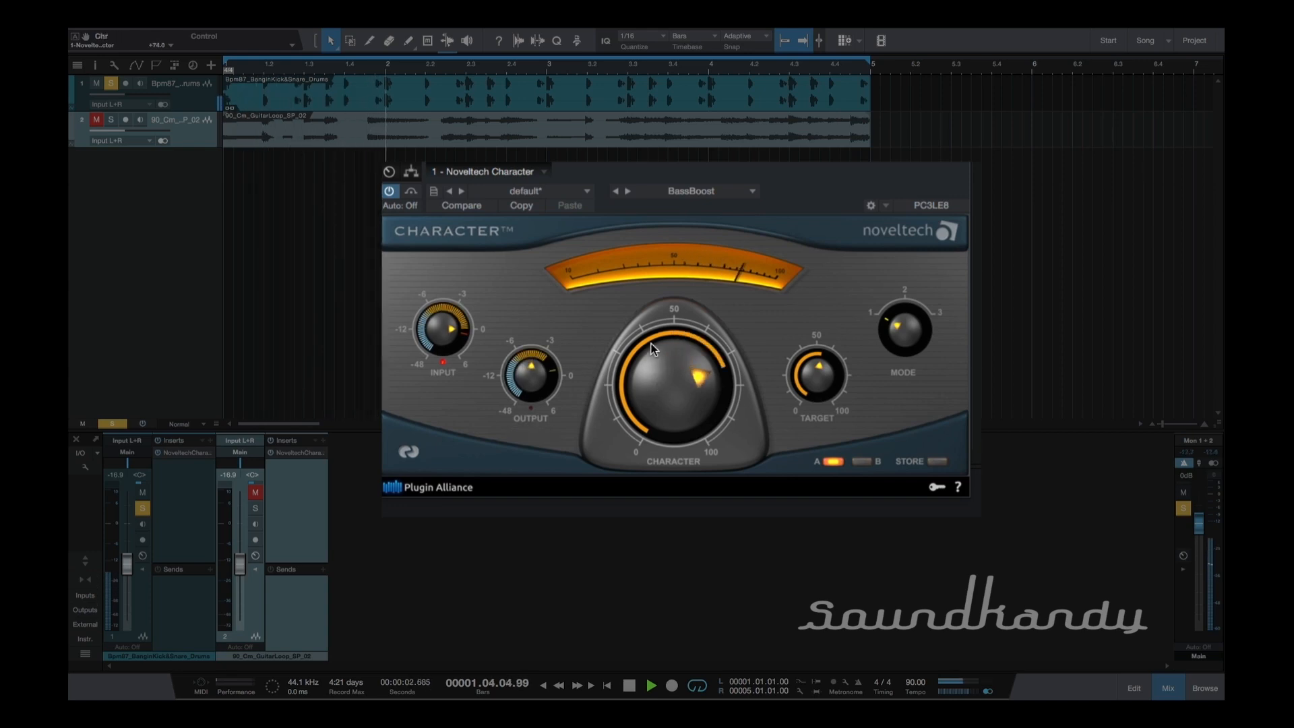
pyautogui.moveTo(802, 370); pyautogui.dragTo(801, 376)
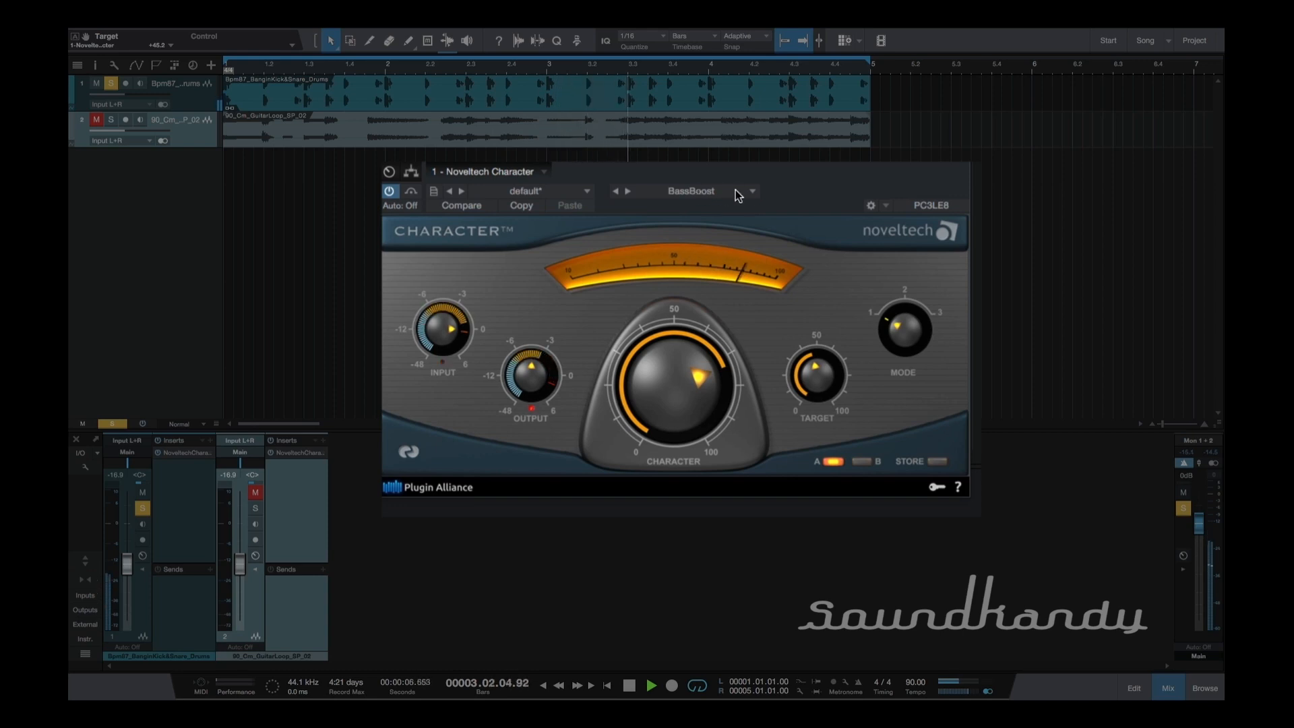
# Step: Audition the AccGuitarBright and VocalsAddAir presets on the drums, and return to the second Default preset
pyautogui.click(752, 191)
pyautogui.click(716, 361)
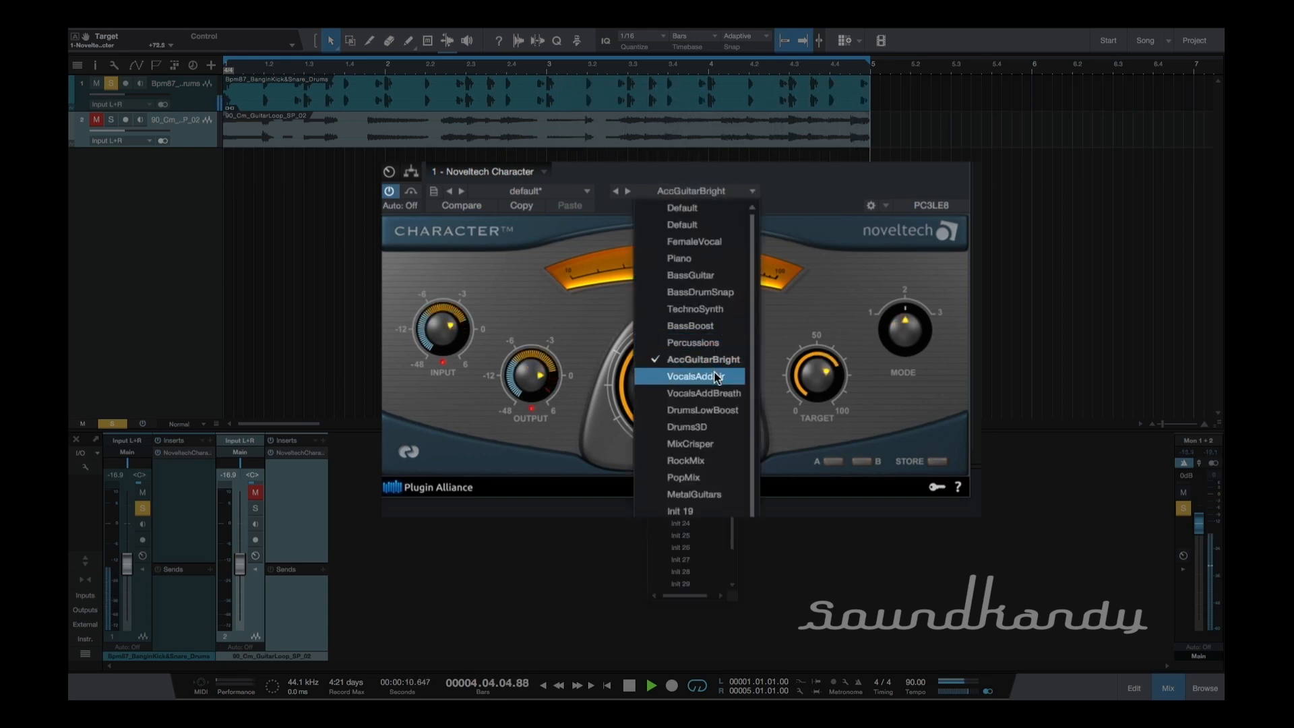
pyautogui.click(717, 377)
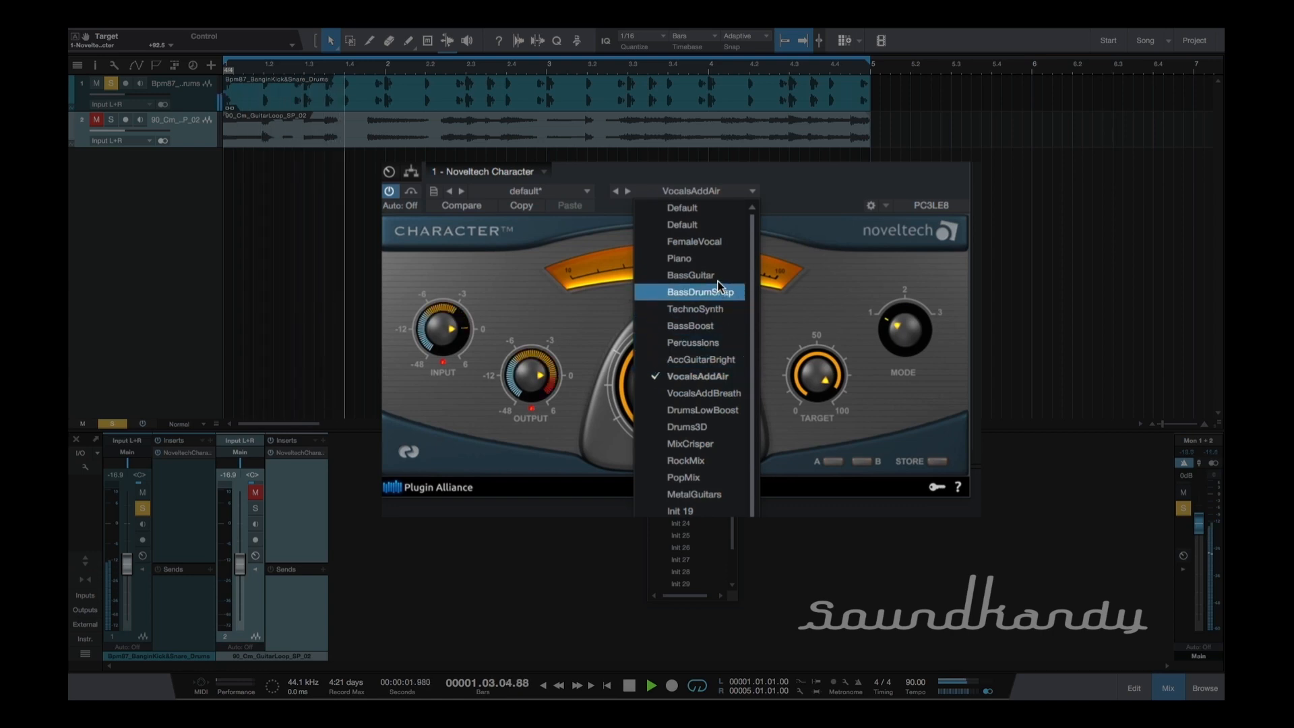
pyautogui.click(708, 208)
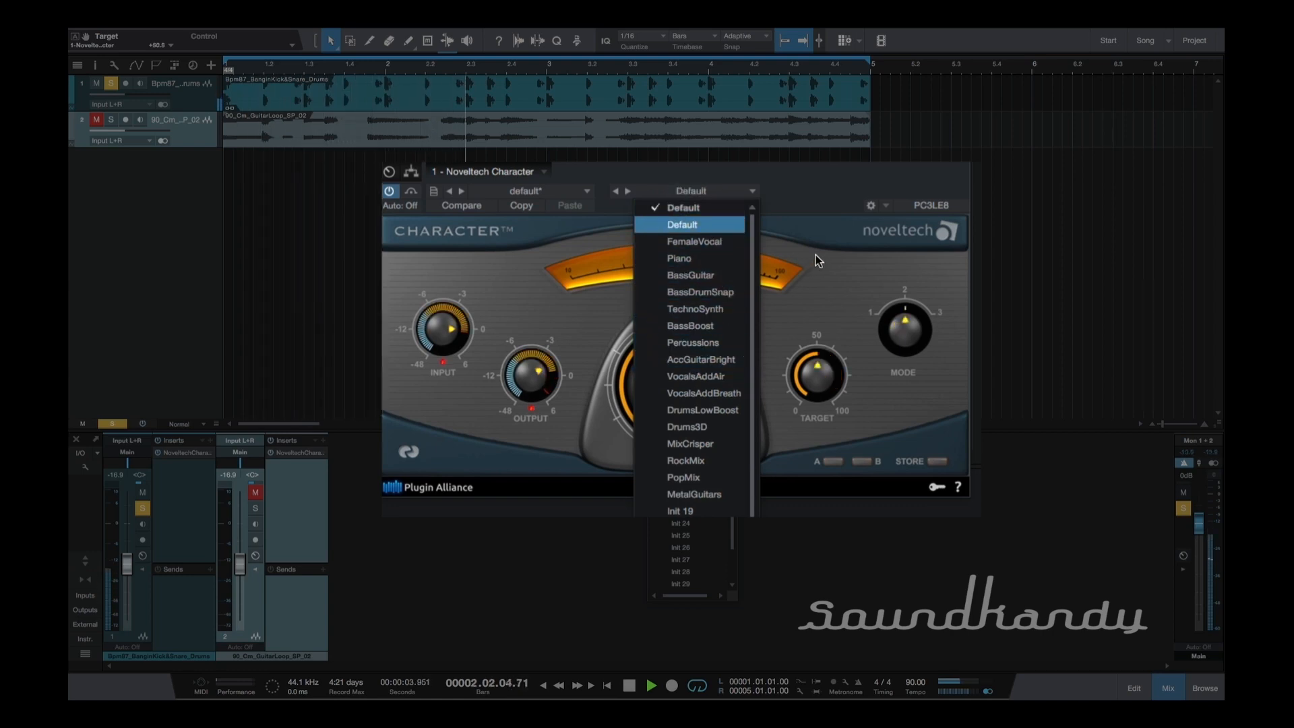
pyautogui.click(714, 229)
pyautogui.click(810, 283)
# Step: Set Target to about 50 and raise Character to about 55 on the Default preset
pyautogui.moveTo(795, 371); pyautogui.dragTo(802, 336)
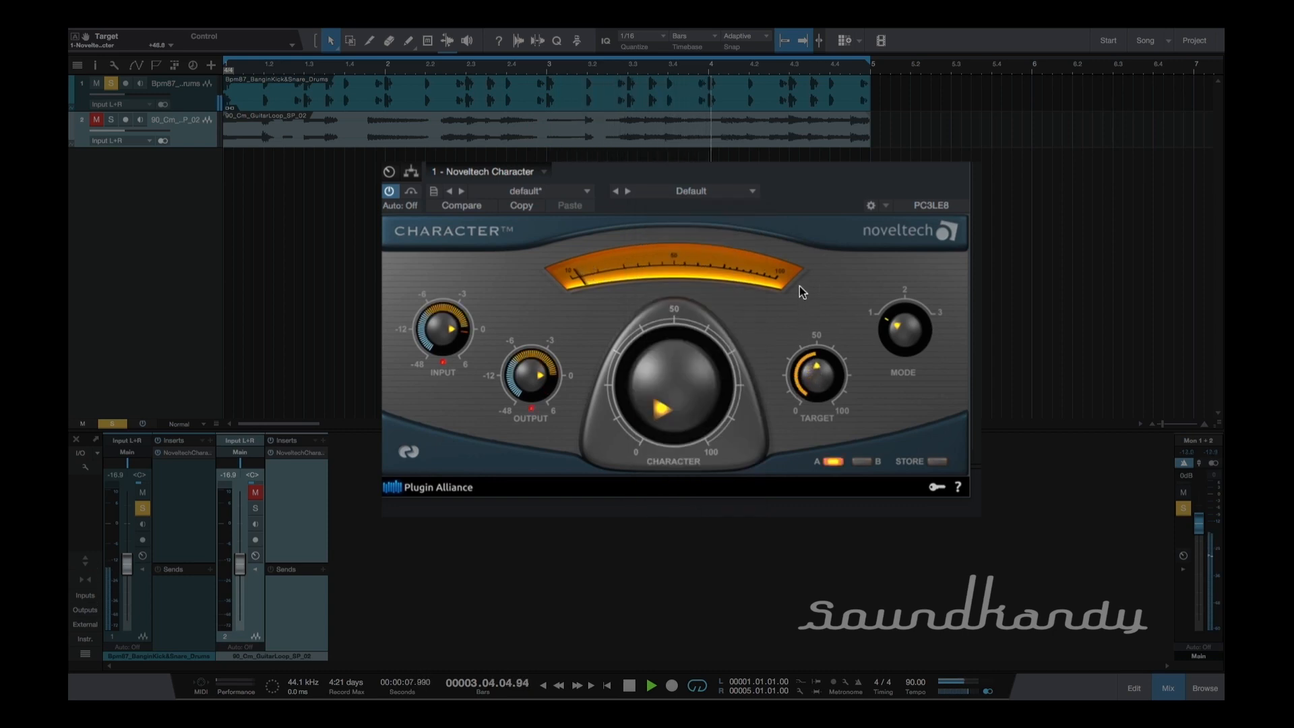
pyautogui.moveTo(677, 382); pyautogui.dragTo(665, 315)
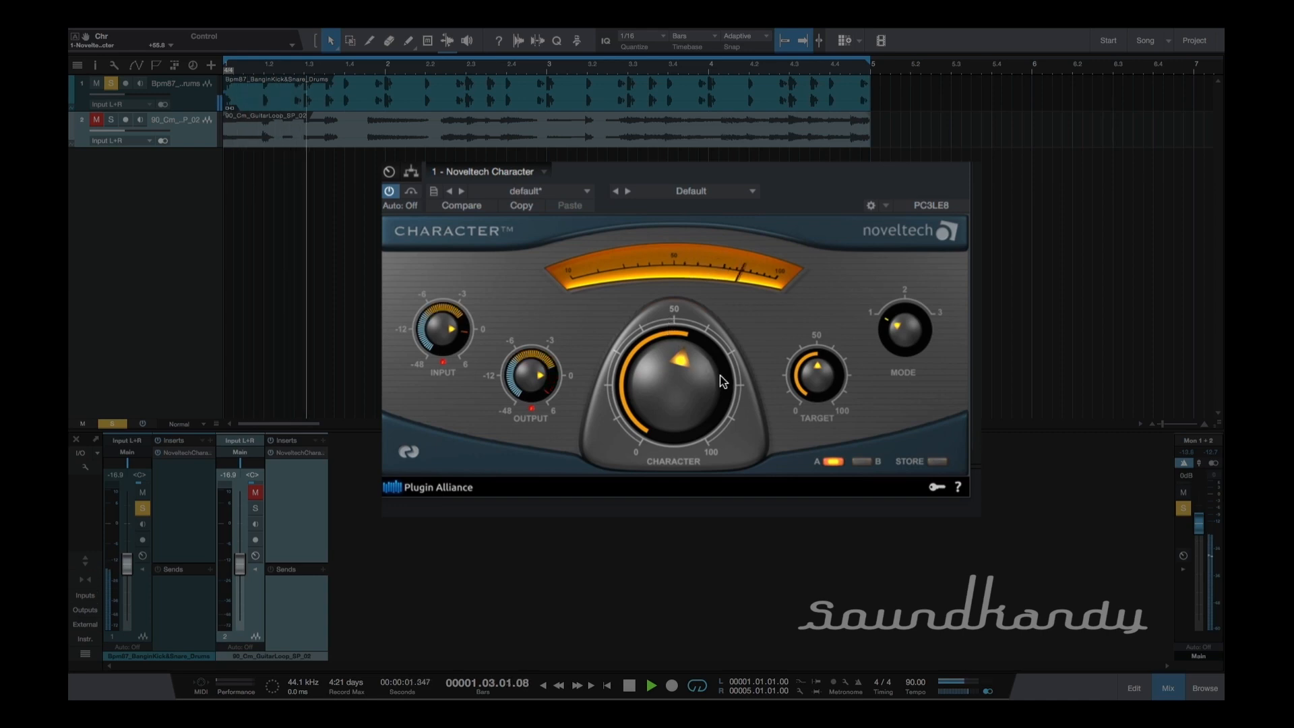
# Step: Raise Character to about 70 and Target to about 55 on the drum loop
pyautogui.moveTo(665, 391); pyautogui.dragTo(666, 374)
pyautogui.moveTo(826, 381); pyautogui.dragTo(825, 375)
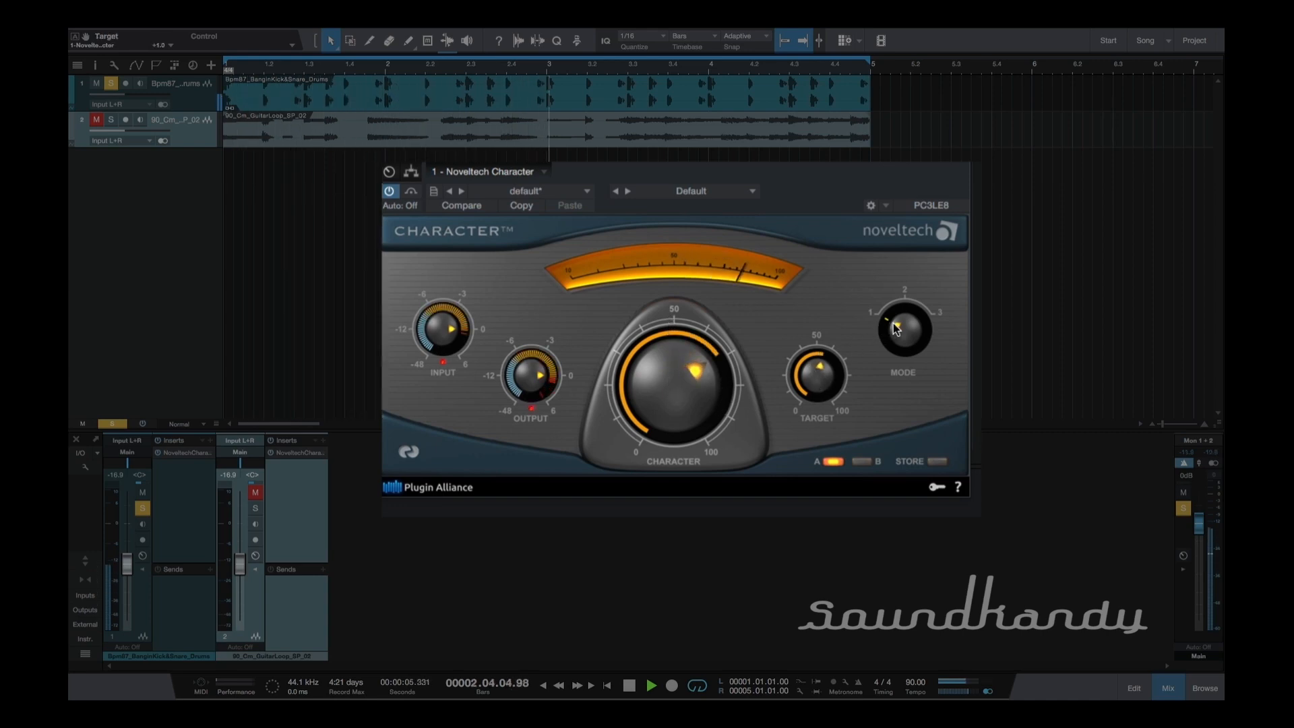
# Step: Audition Mode 2 and switch to Mode 3 on the drums, then lower Character to about 50
pyautogui.moveTo(896, 328); pyautogui.dragTo(901, 291)
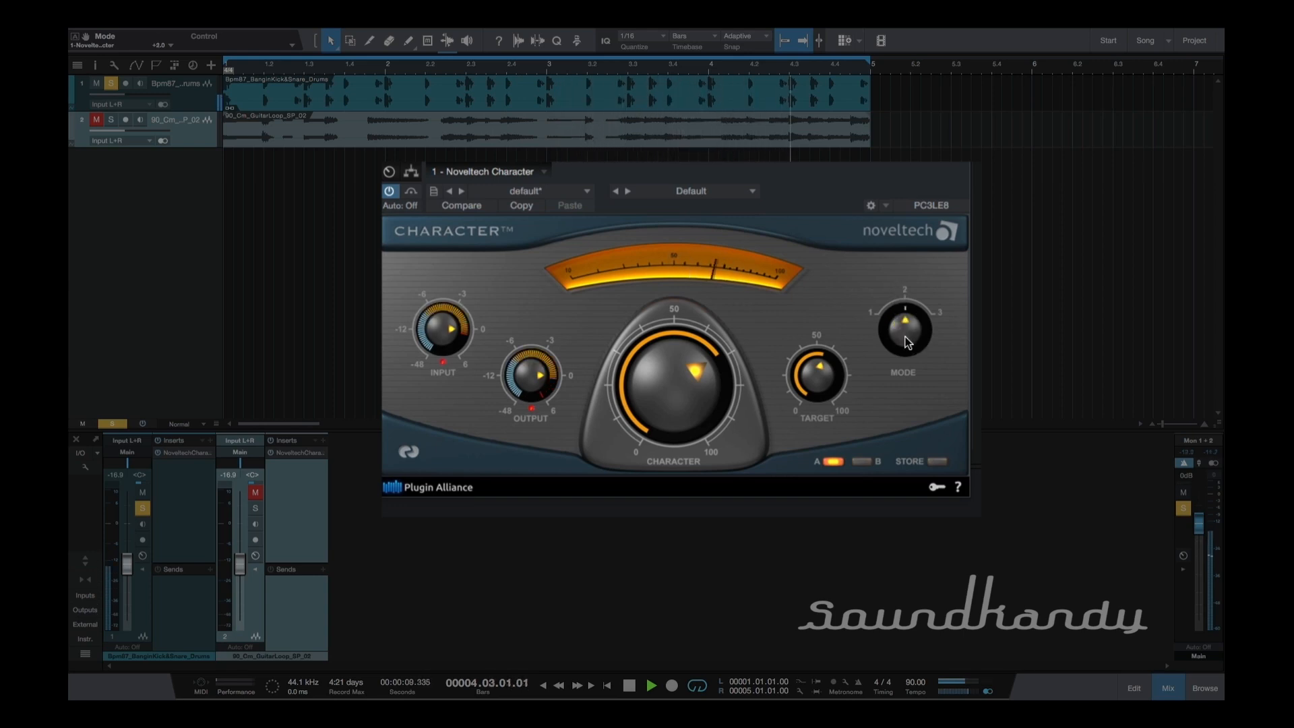
pyautogui.moveTo(909, 344); pyautogui.dragTo(906, 297)
pyautogui.moveTo(662, 361)
pyautogui.mouseDown()
pyautogui.moveTo(665, 413)
pyautogui.moveTo(644, 345)
pyautogui.mouseUp()
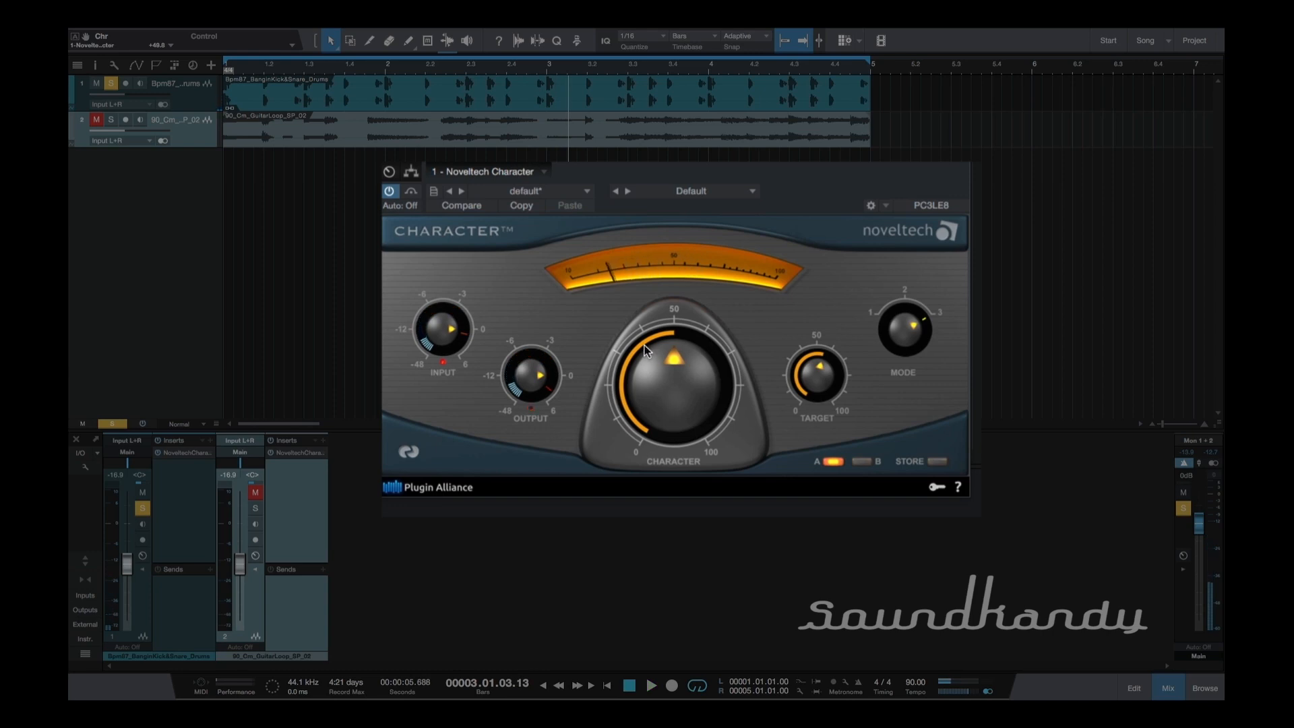
# Step: Unsolo the drum track and move the Character plugin window up, closer to the audio tracks
pyautogui.click(111, 83)
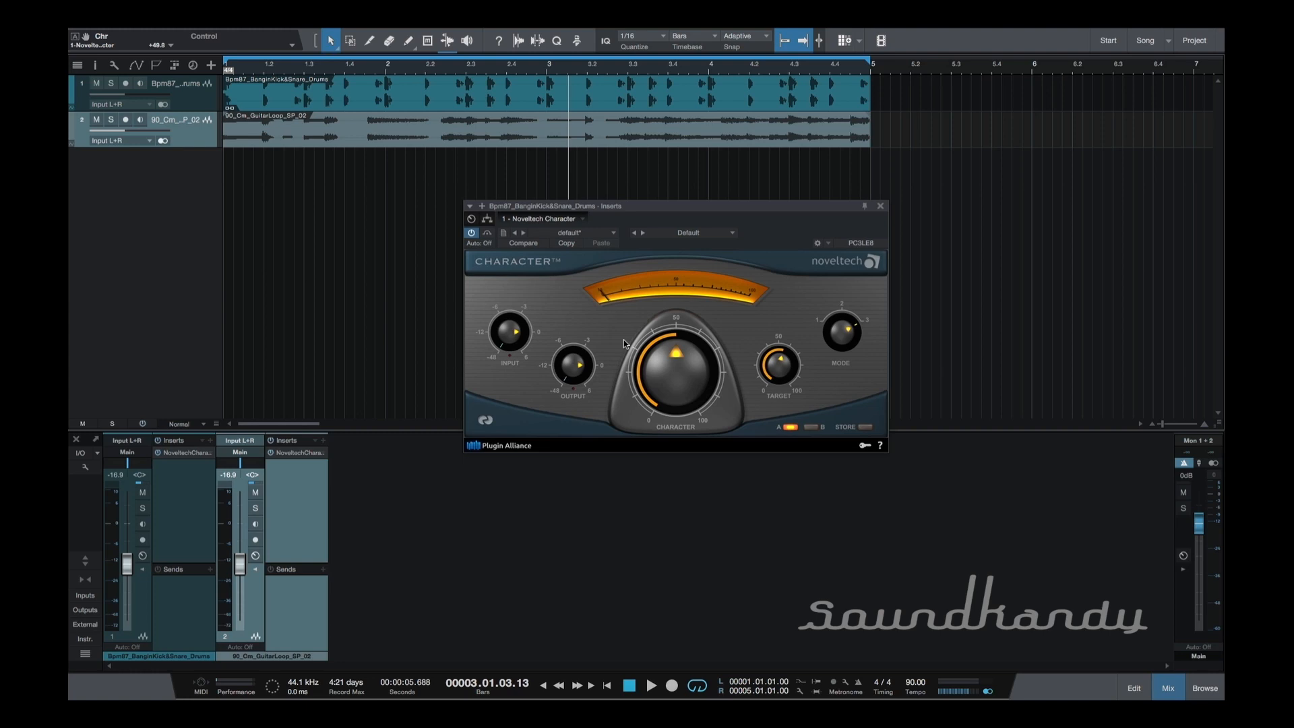
pyautogui.moveTo(680, 211); pyautogui.dragTo(644, 177)
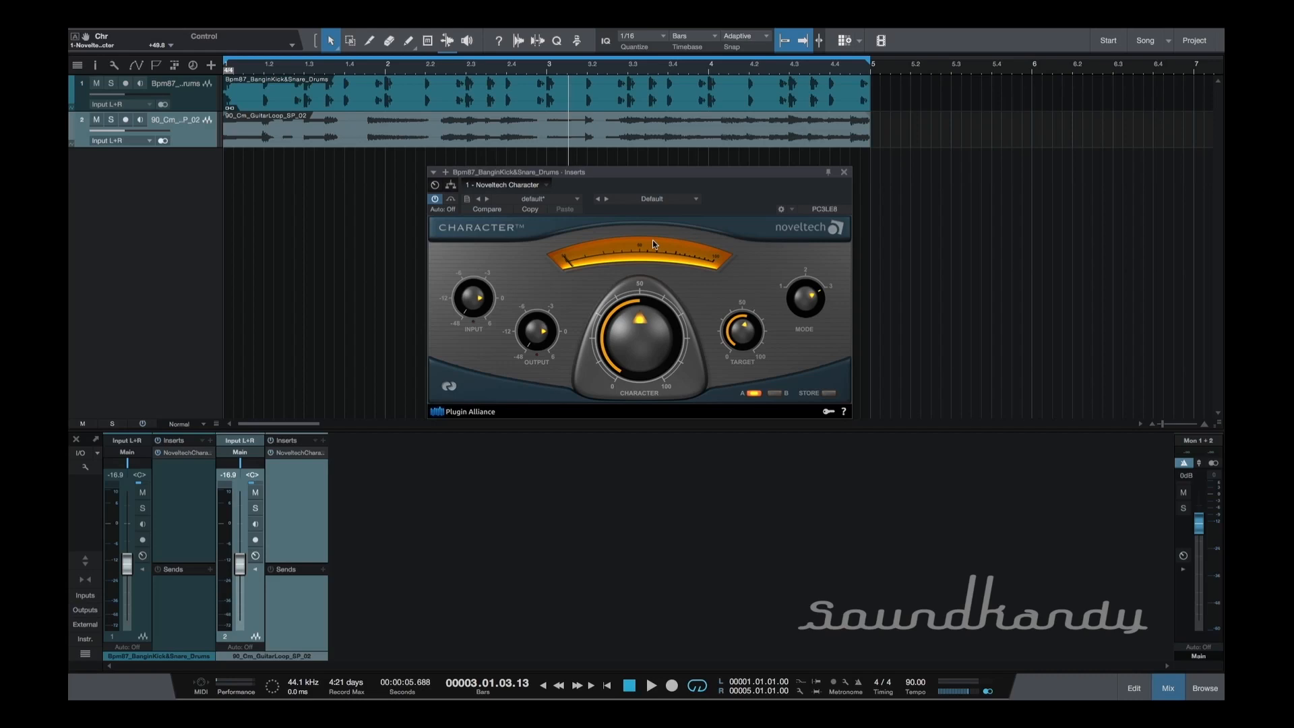
pyautogui.moveTo(677, 172); pyautogui.dragTo(677, 168)
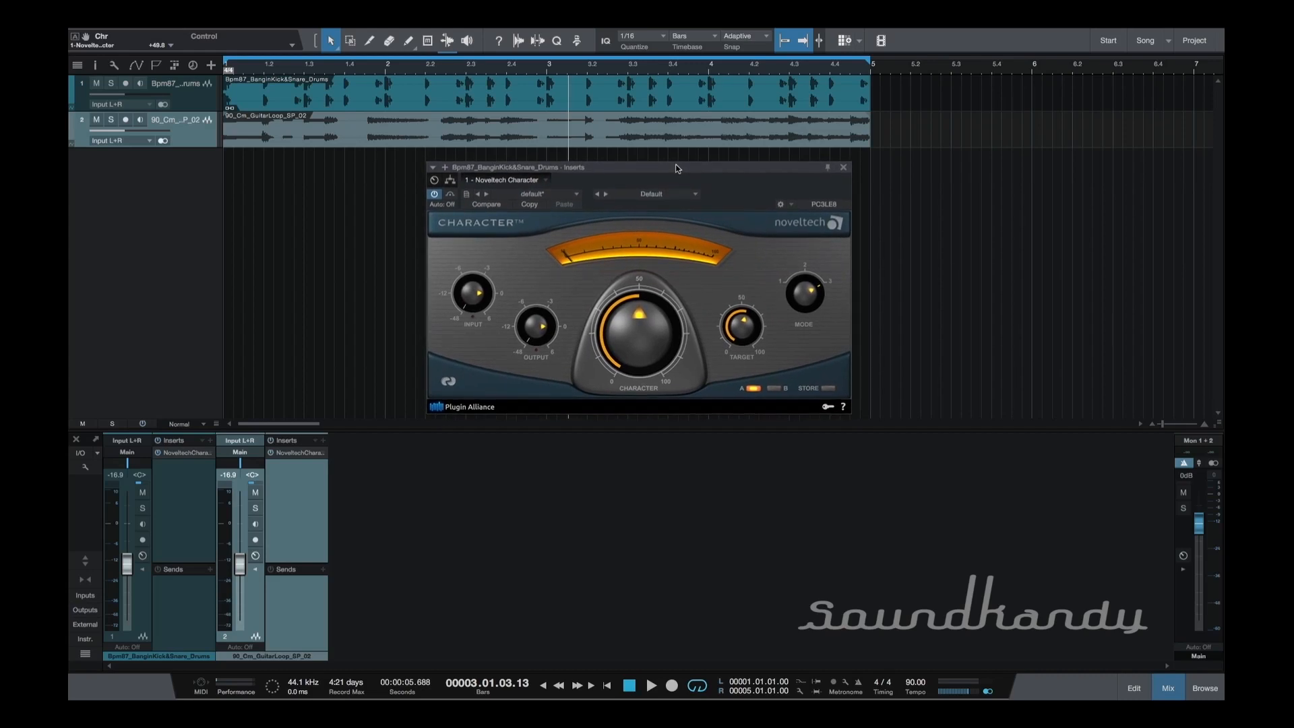